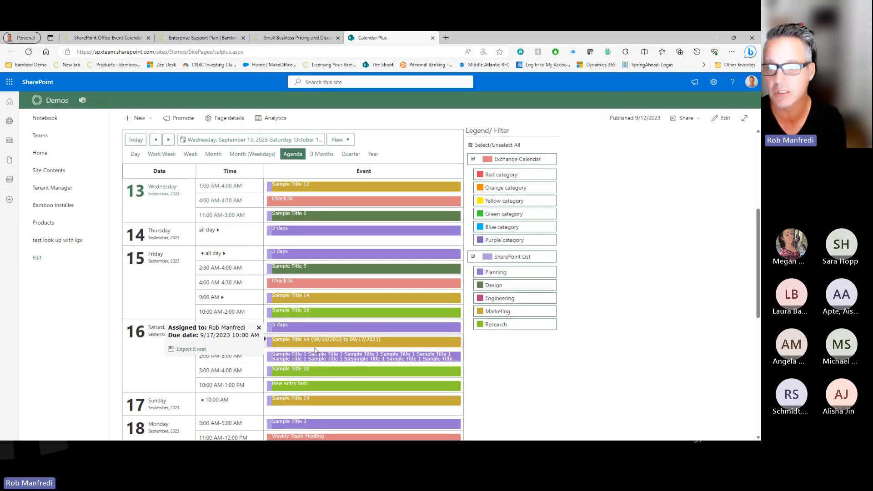
# - Review the Agenda view's events and switch the Calendar Plus calendar to the 3 Months view
pyautogui.scroll(-1, 315, 350)
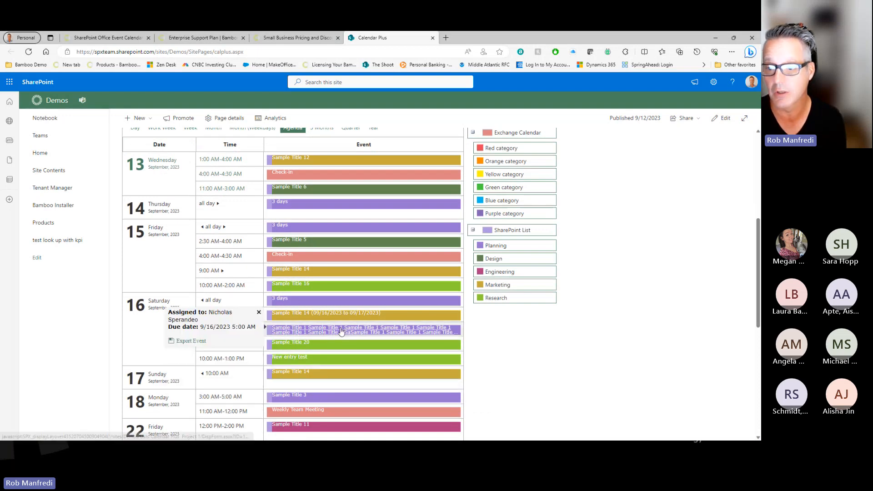
pyautogui.scroll(3, 230, 215)
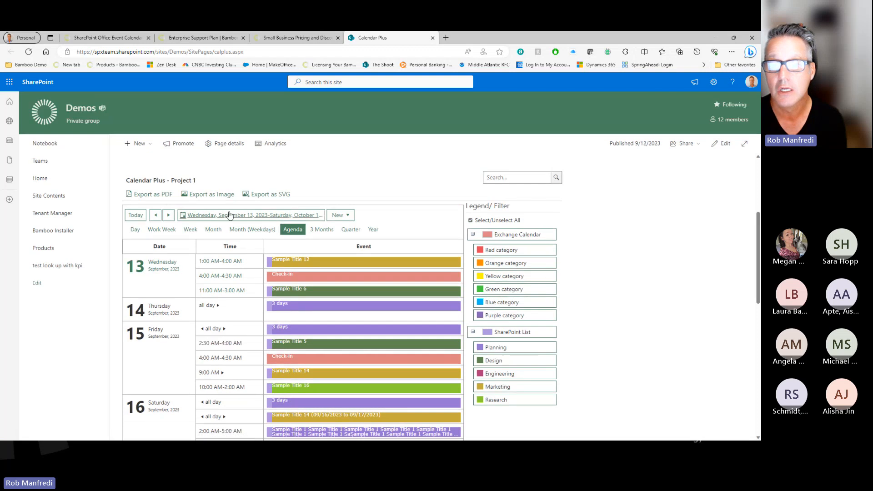
pyautogui.click(320, 230)
pyautogui.scroll(-1, 707, 246)
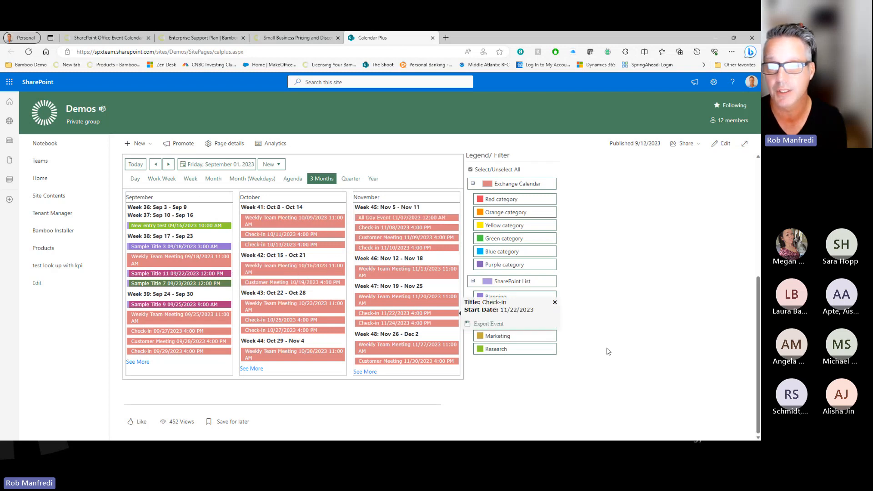
# - Show the calendar in the Work Week view and look through that week's events
pyautogui.click(156, 178)
pyautogui.scroll(-5, 622, 253)
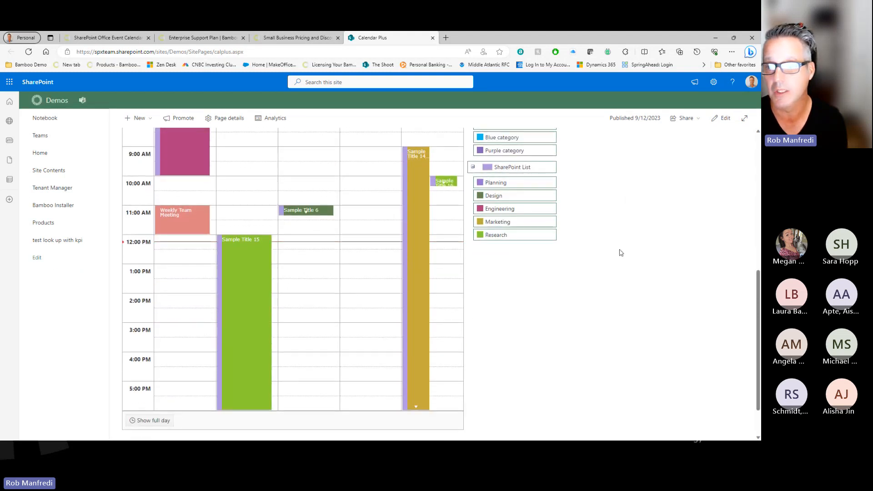
pyautogui.scroll(5, 620, 251)
pyautogui.moveTo(358, 226)
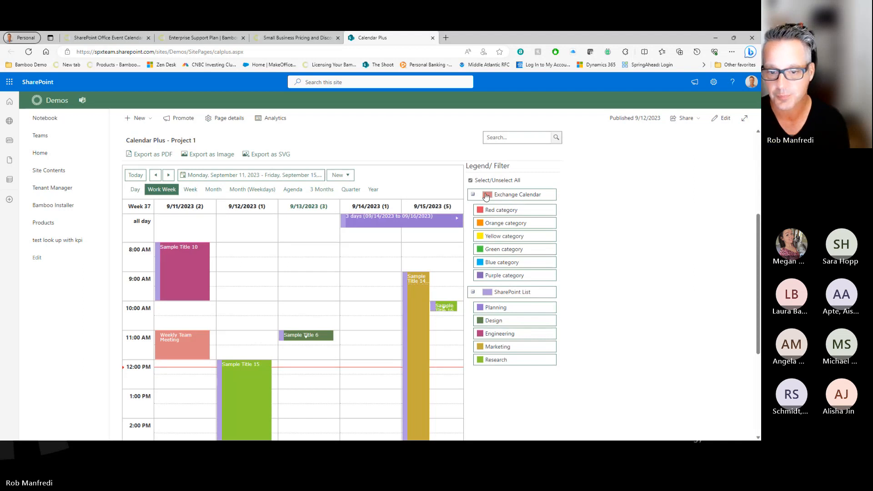
# - Switch the calendar to the Month view and check the pop-up details of the events around September 7 and 8
pyautogui.click(213, 190)
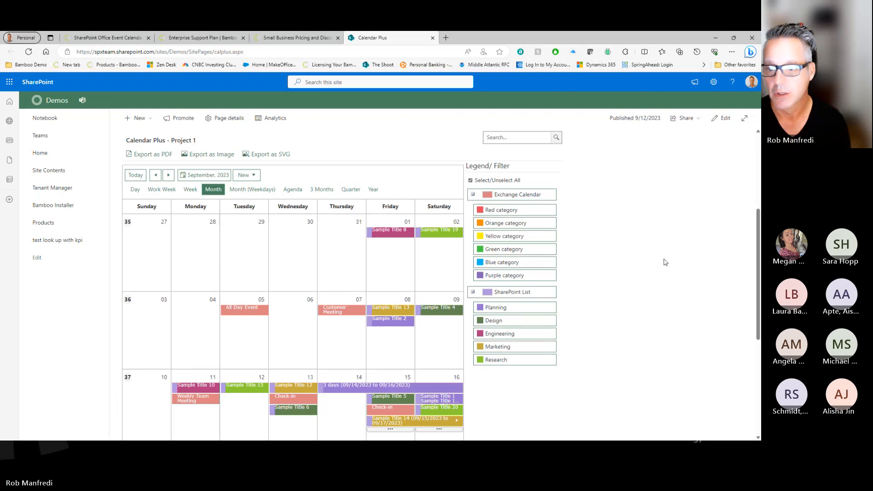
pyautogui.scroll(-1, 357, 248)
pyautogui.click(322, 265)
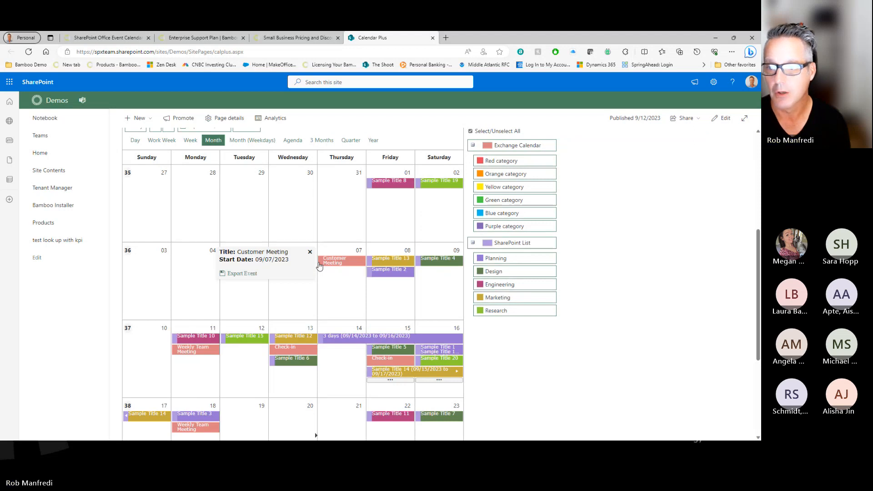
pyautogui.click(319, 266)
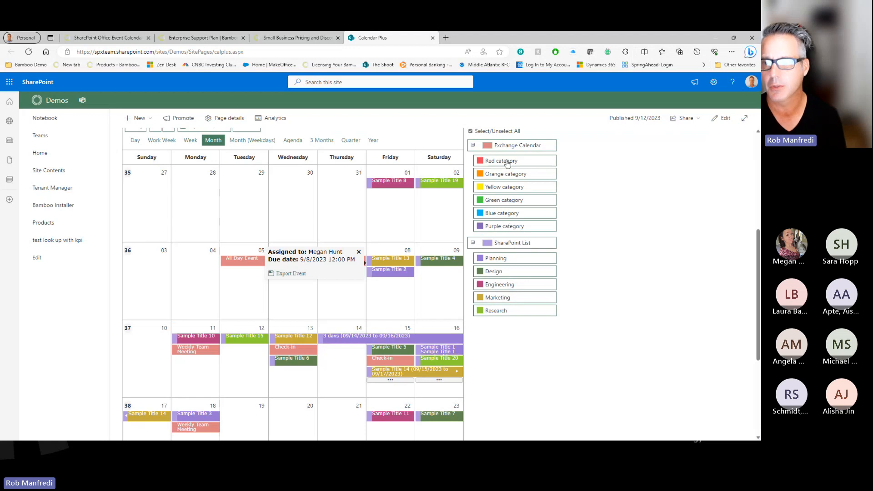
pyautogui.moveTo(242, 262)
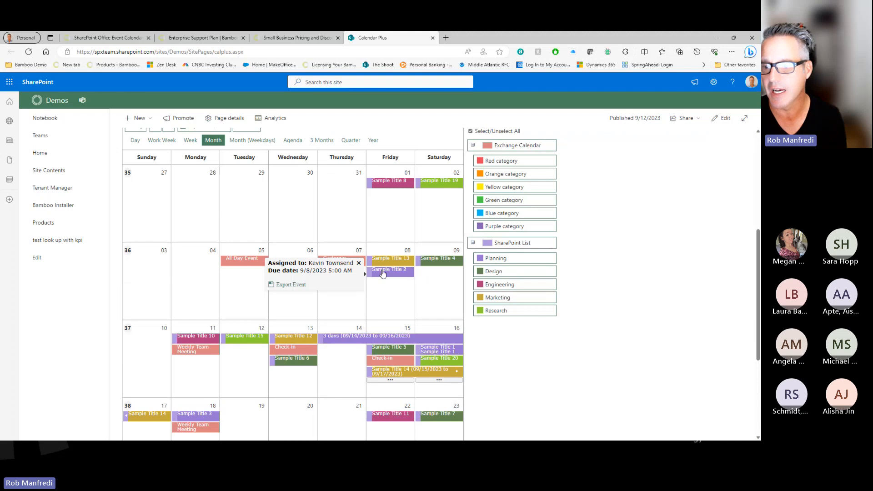
pyautogui.moveTo(370, 264)
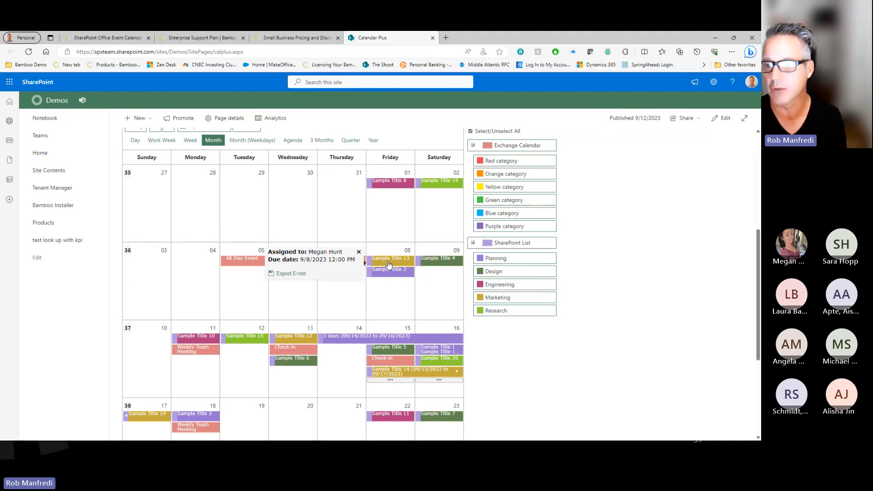
# - Hide and restore the Marketing events, and do the same for all SharePoint List events
pyautogui.click(502, 298)
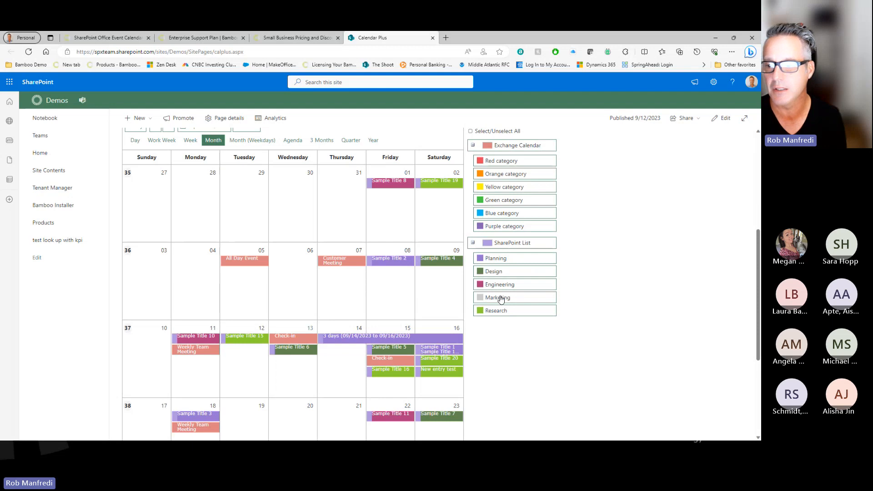
pyautogui.click(501, 298)
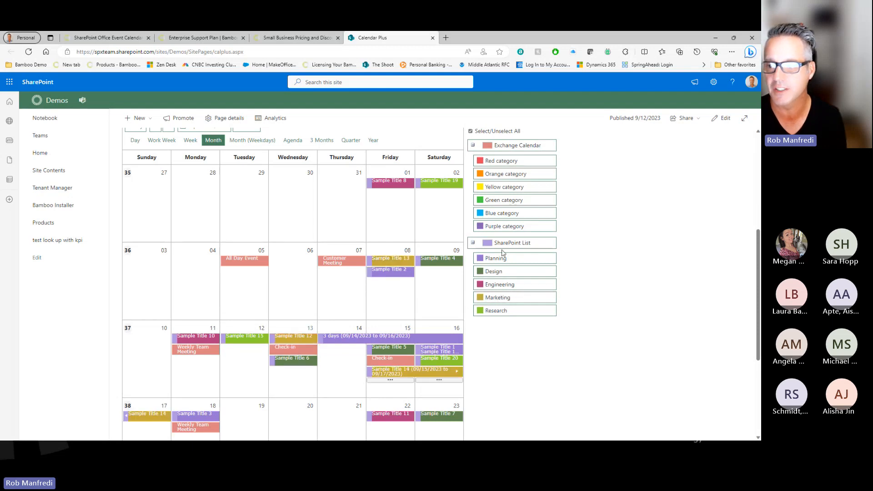
pyautogui.click(502, 245)
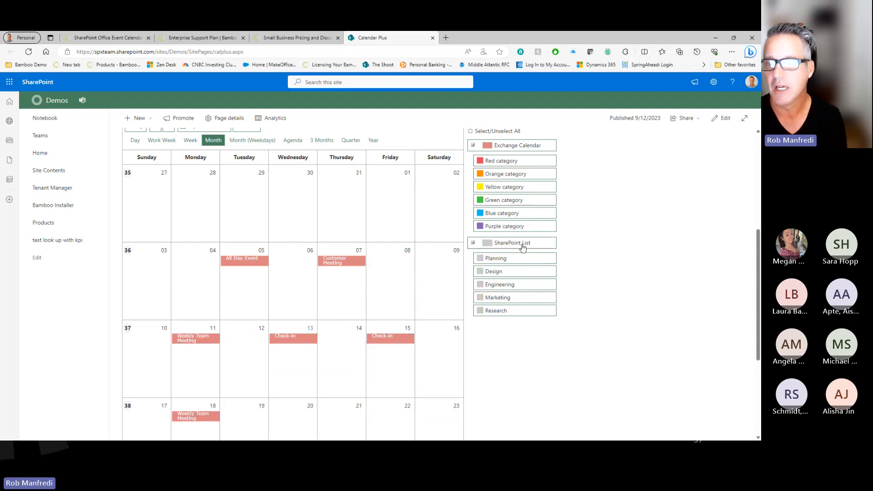
pyautogui.scroll(-3, 638, 304)
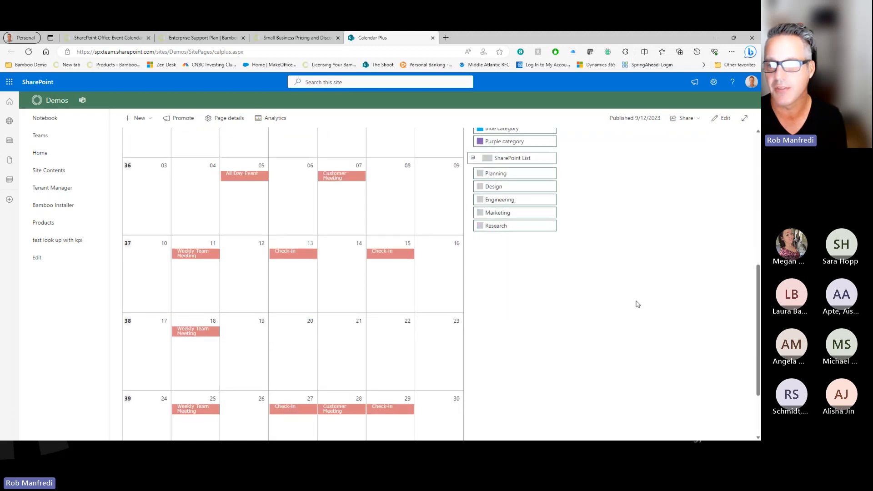
pyautogui.scroll(5, 638, 304)
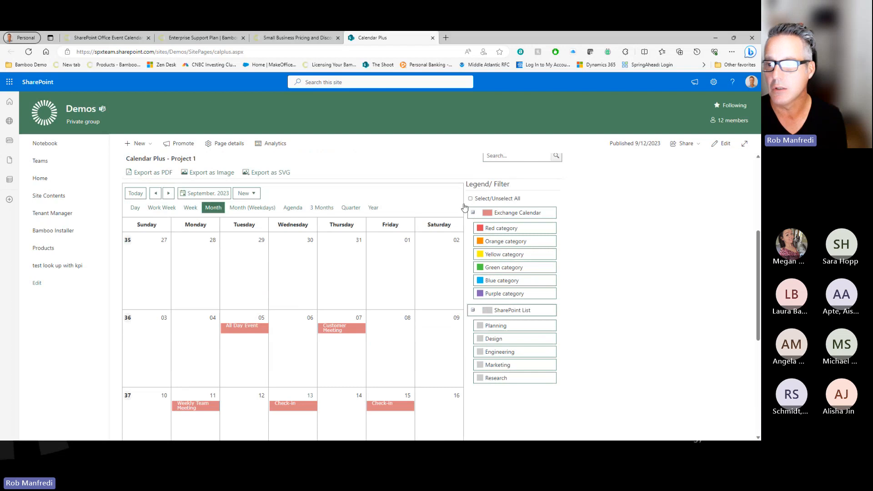
pyautogui.click(471, 200)
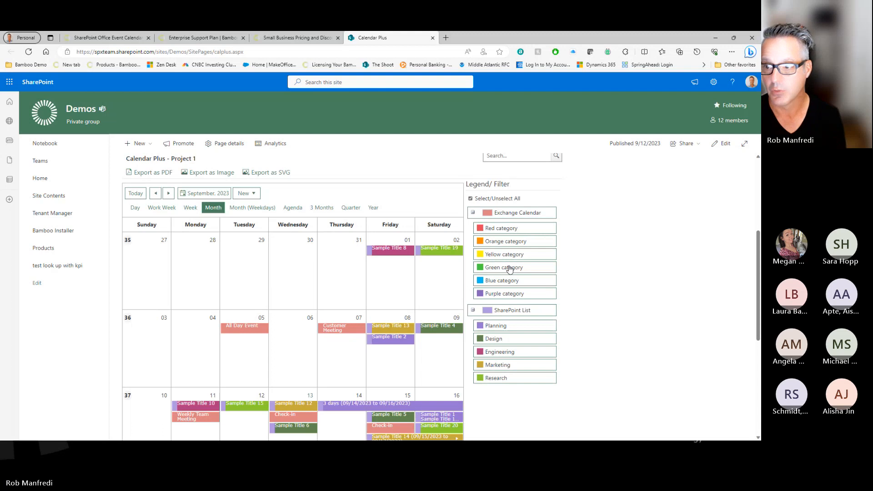
# - Filter the month calendar to show only Marketing events, review them, and reselect all legend entries
pyautogui.scroll(-2, 582, 282)
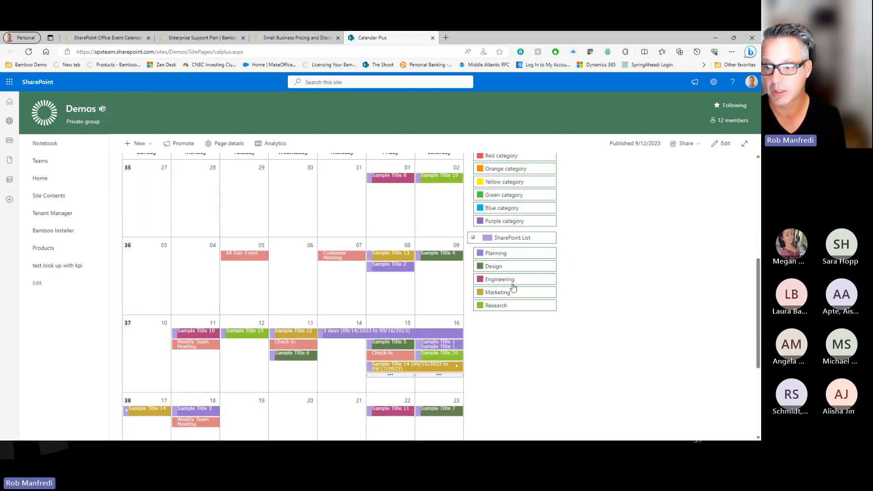
pyautogui.scroll(3, 569, 255)
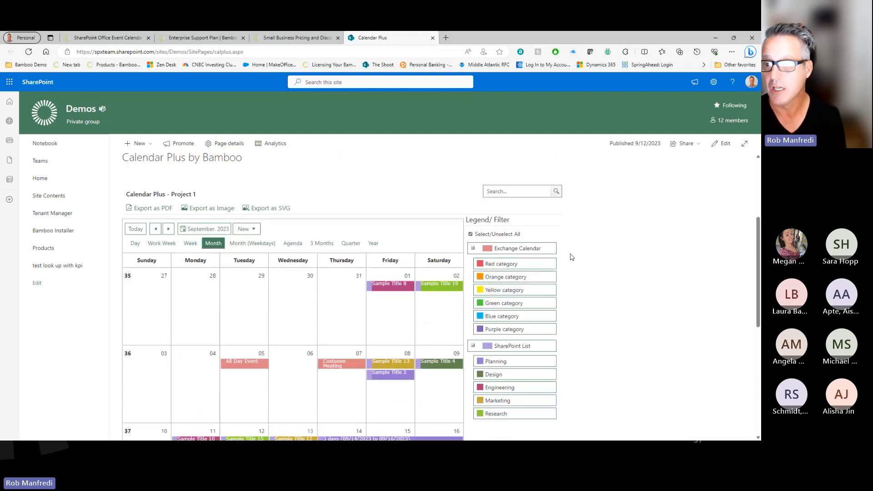
pyautogui.click(470, 234)
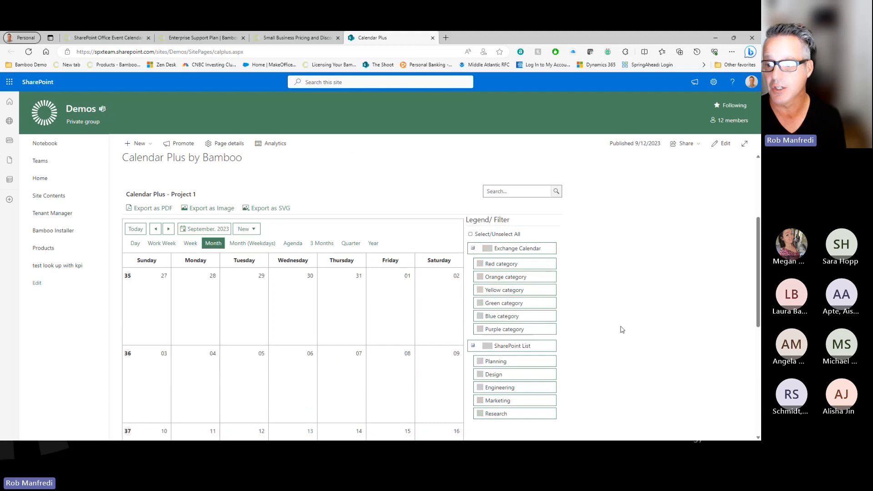
pyautogui.click(496, 401)
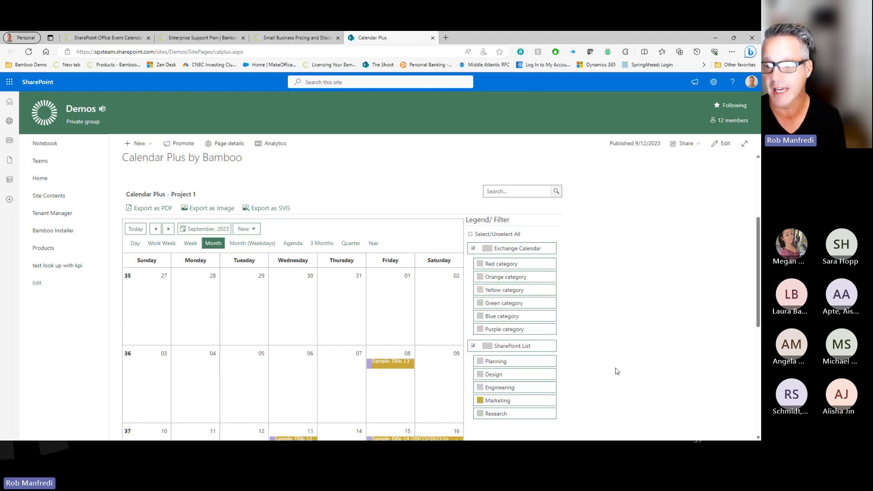
pyautogui.scroll(-2, 617, 372)
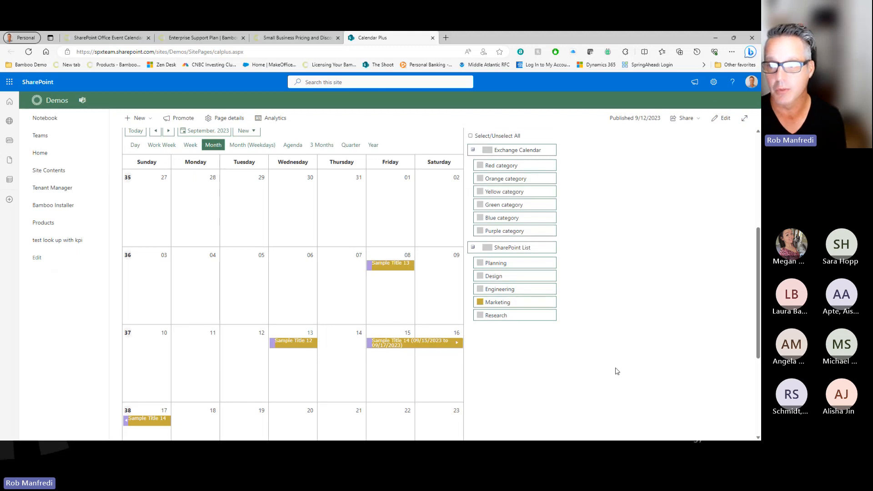
pyautogui.scroll(-2, 617, 371)
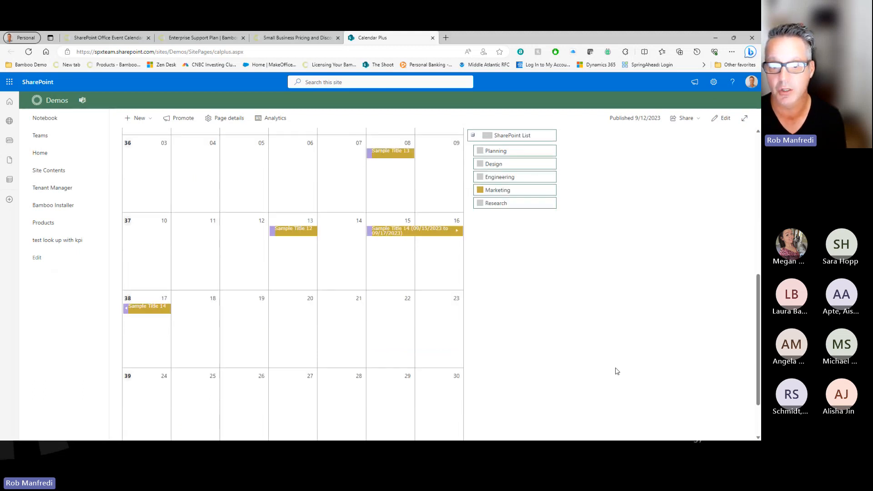
pyautogui.scroll(3, 616, 372)
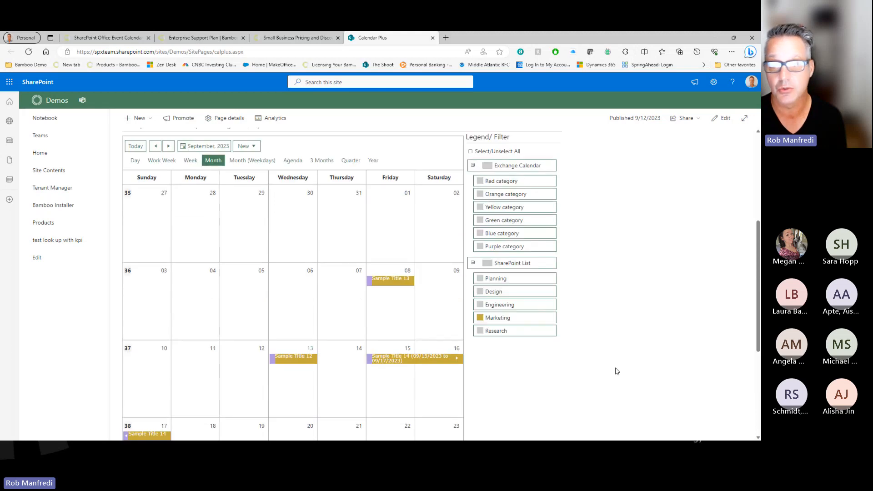
pyautogui.scroll(1, 522, 201)
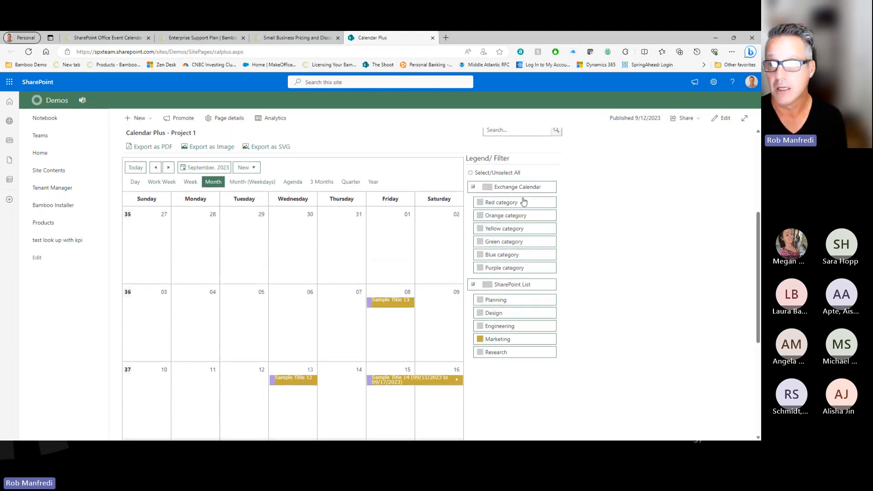
pyautogui.click(470, 173)
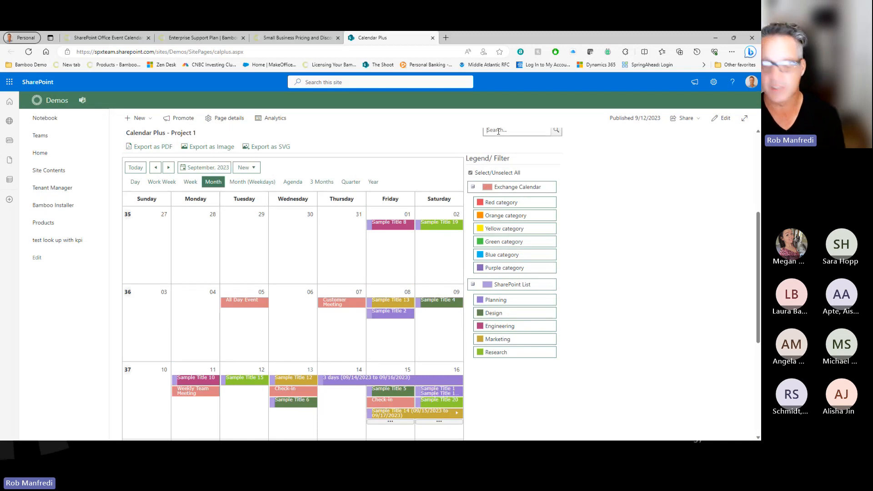
# - Search the calendar for "Customer Meeting", view the event's details and close them
pyautogui.write('Customer Meeting')
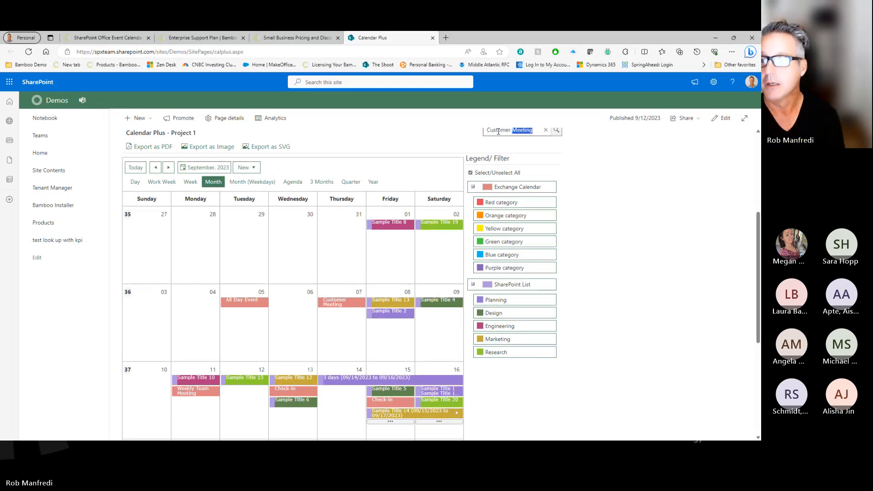
pyautogui.press('Right')
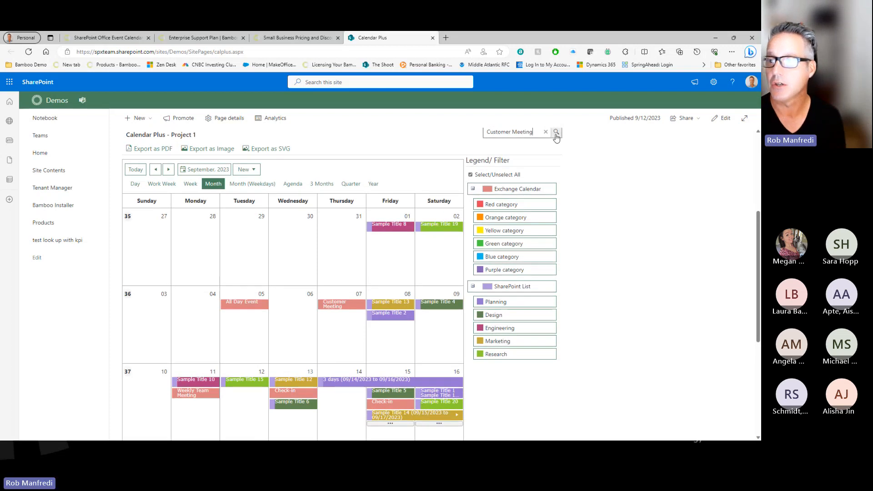
pyautogui.click(556, 134)
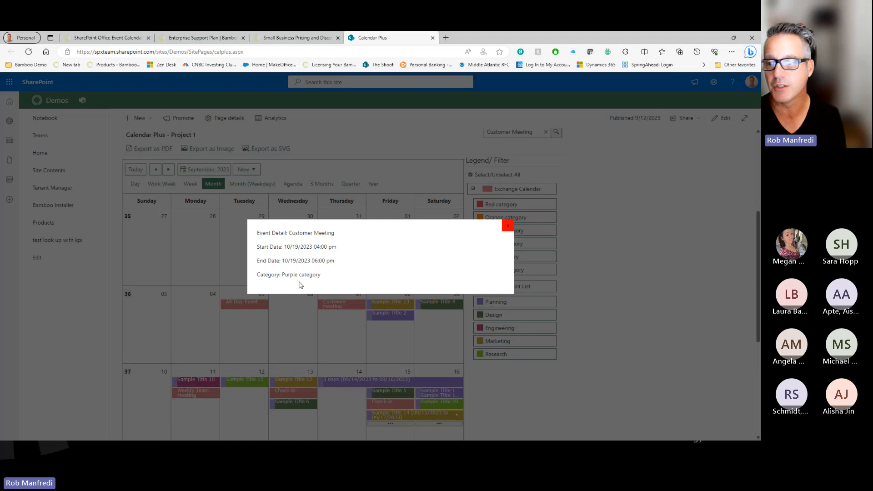
pyautogui.click(508, 226)
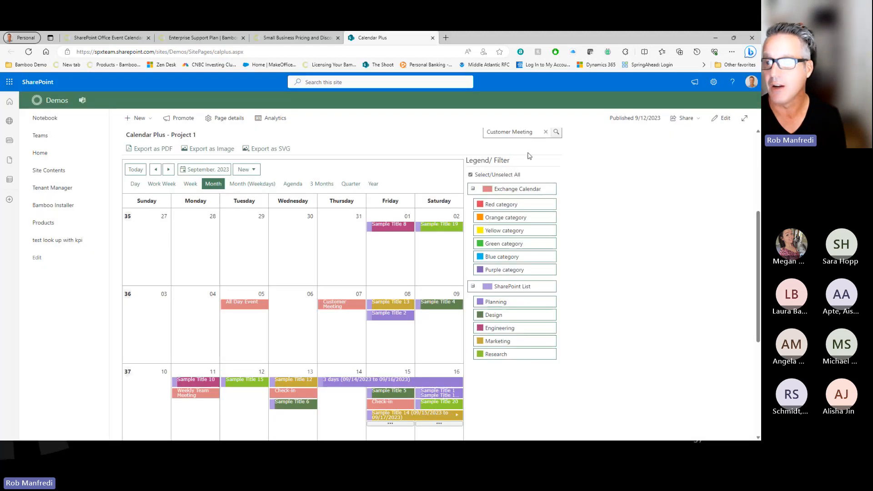
# - Search the calendar for "Sample" and look through the matching events and their details
pyautogui.tripleClick(534, 132)
pyautogui.scroll(3, 678, 291)
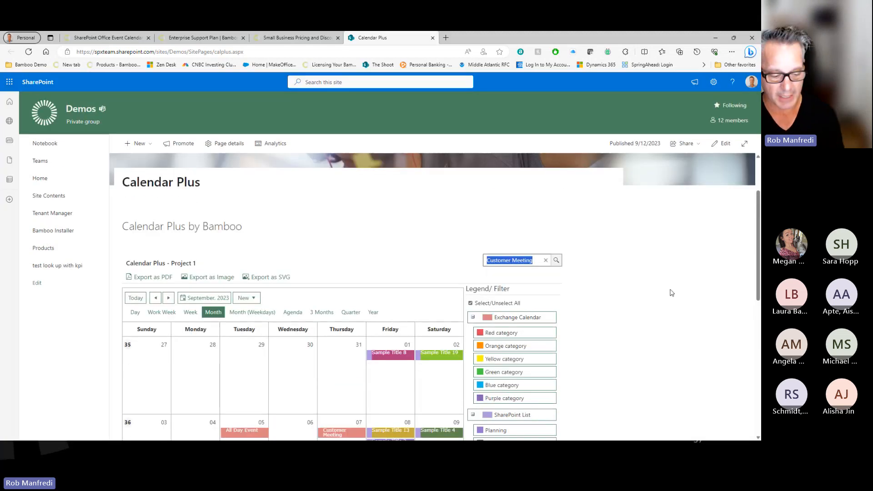
pyautogui.write('Samp')
pyautogui.press('Delete')
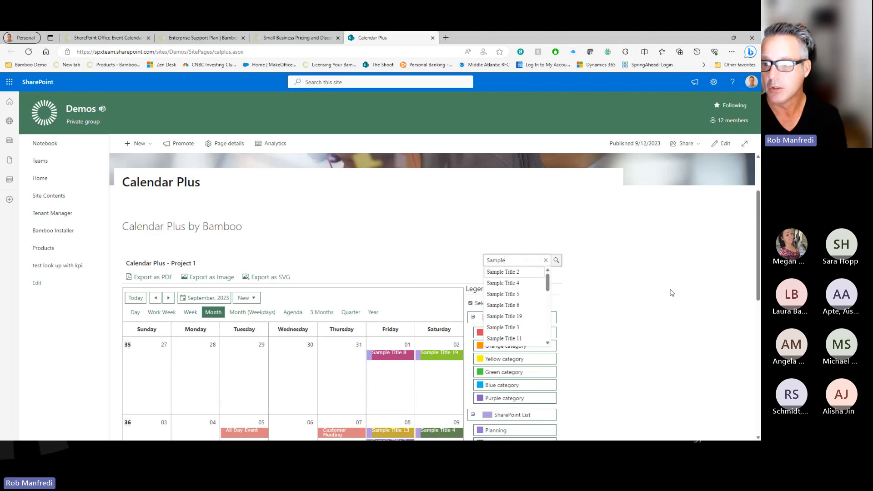
pyautogui.click(556, 263)
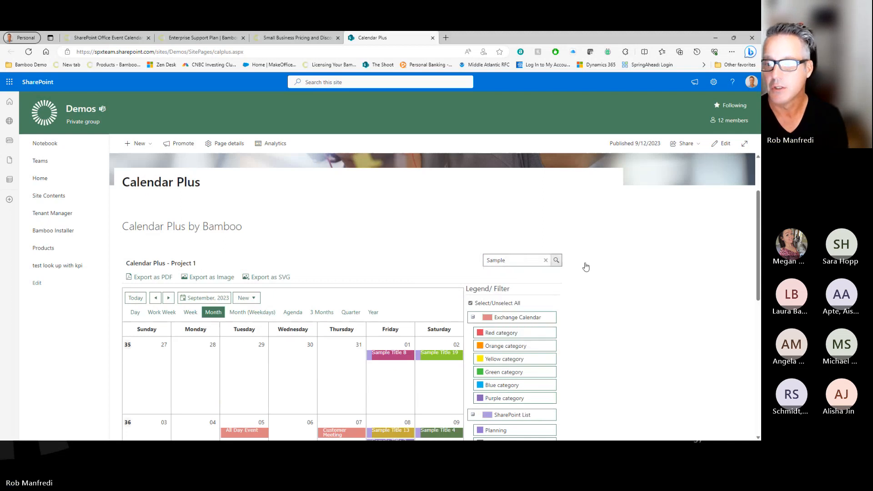
pyautogui.scroll(-3, 605, 288)
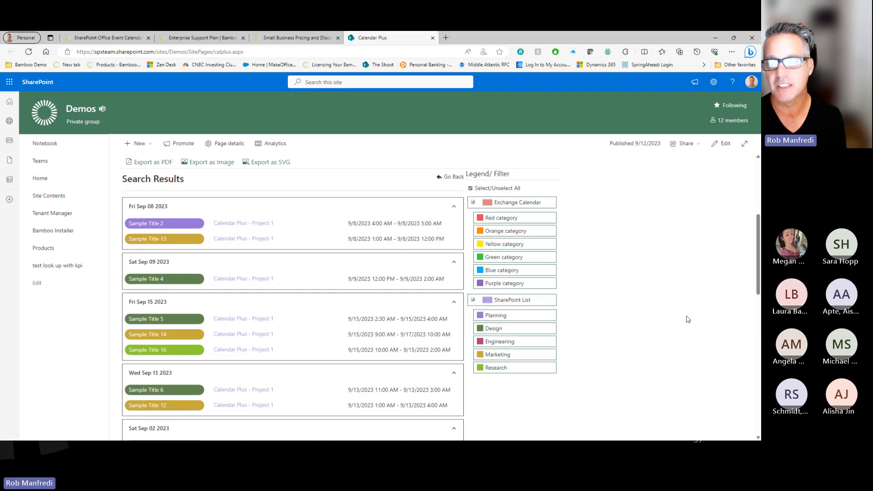
pyautogui.moveTo(162, 282)
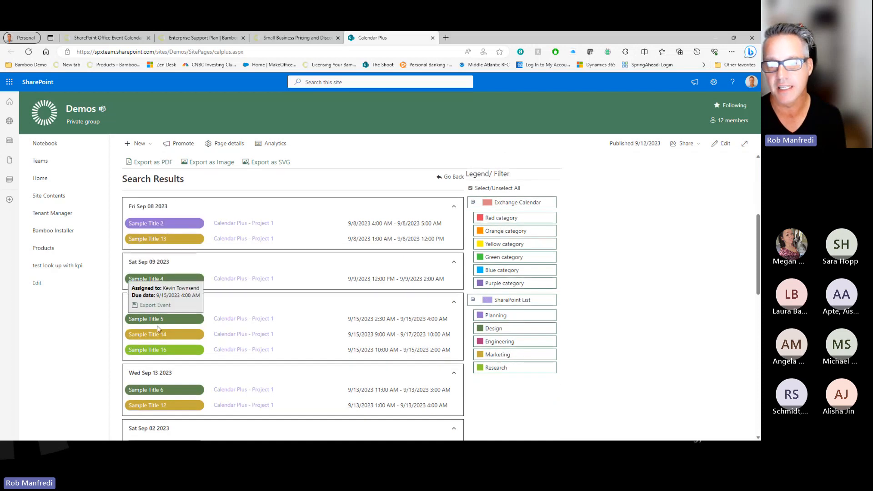
pyautogui.scroll(-3, 284, 405)
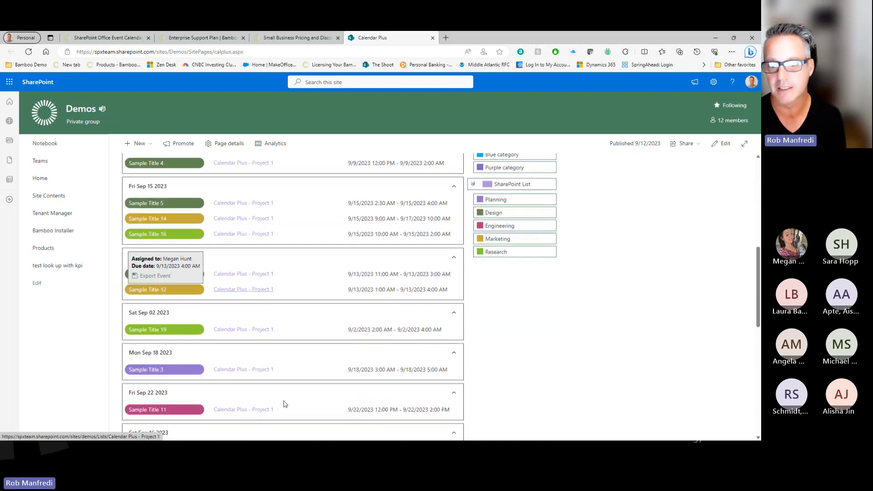
# - Look through the remaining "Sample" search results and go back to the month calendar
pyautogui.moveTo(164, 406)
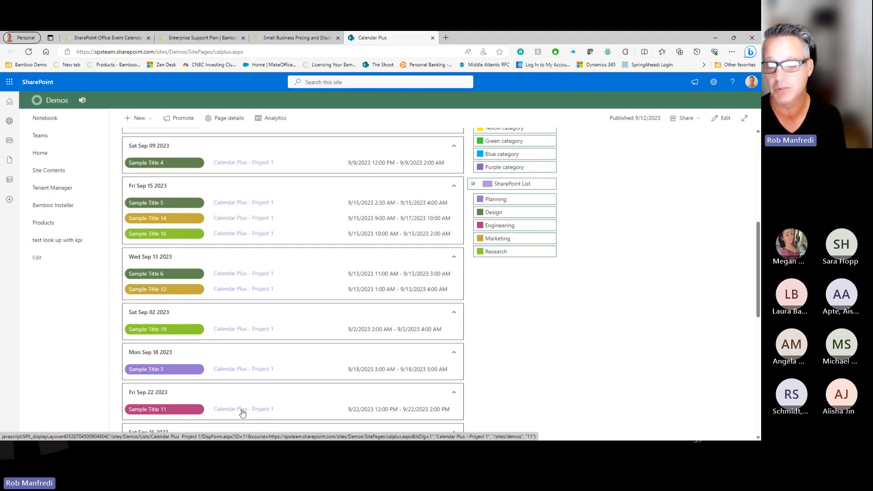
pyautogui.scroll(-3, 471, 397)
pyautogui.scroll(5, 475, 398)
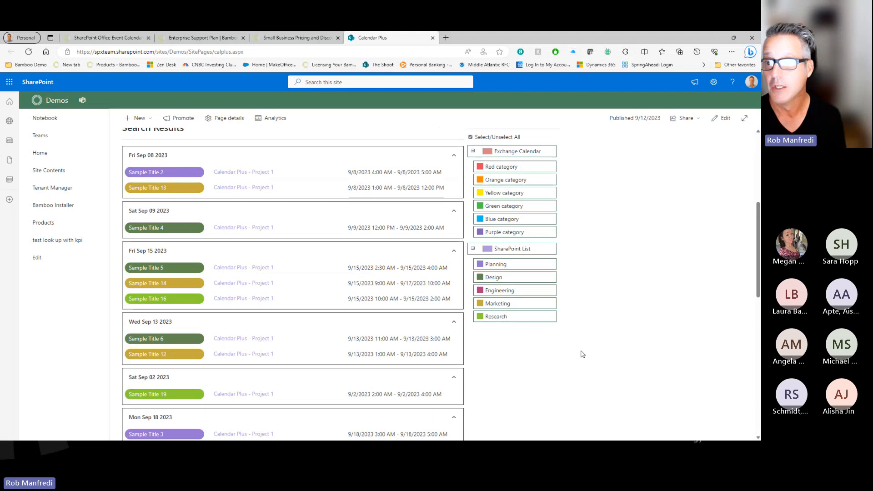
pyautogui.scroll(5, 542, 266)
pyautogui.click(546, 340)
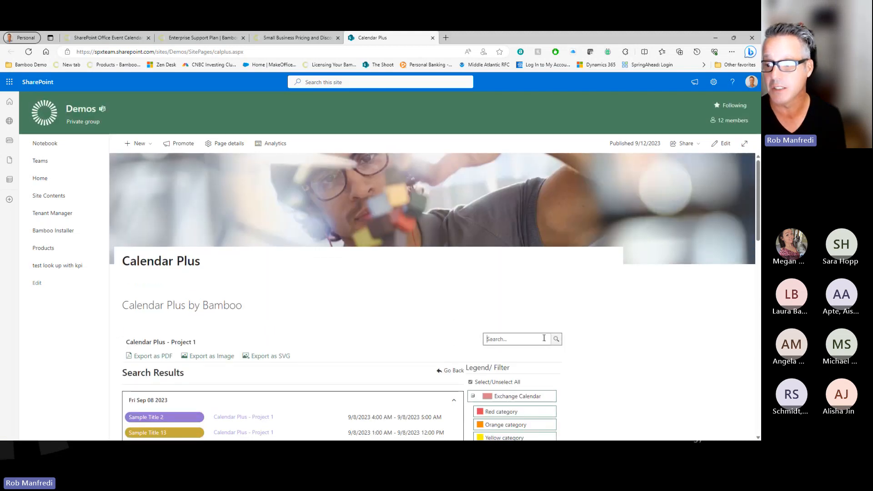
pyautogui.scroll(-2, 615, 353)
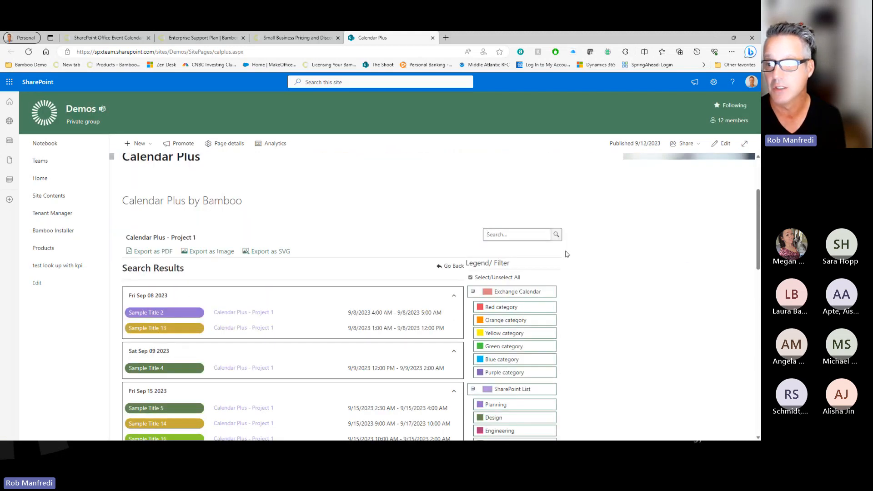
pyautogui.click(450, 266)
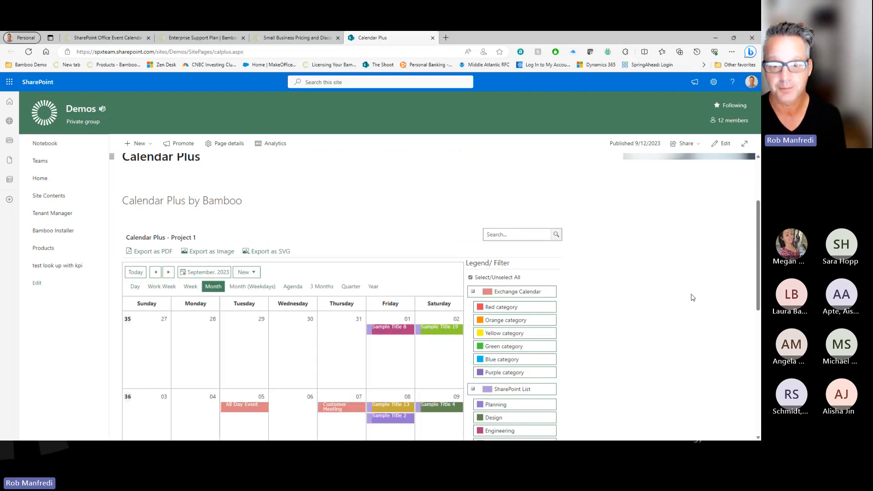
# - Look over the September 2023 month calendar, its events and its legend categories
pyautogui.scroll(-2, 692, 297)
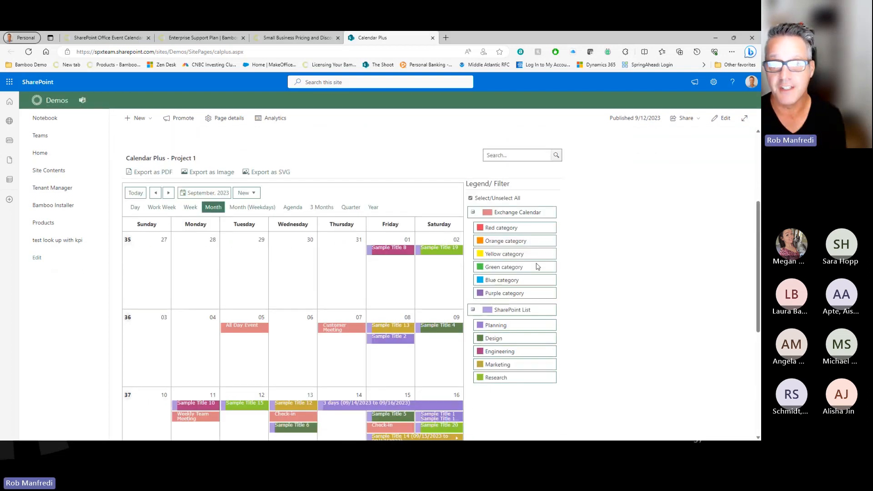
pyautogui.click(253, 195)
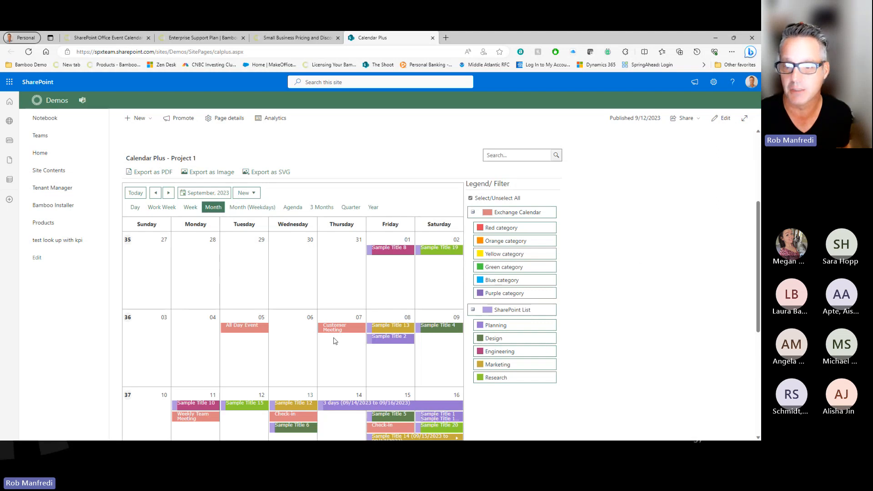
pyautogui.click(244, 328)
pyautogui.scroll(-5, 690, 267)
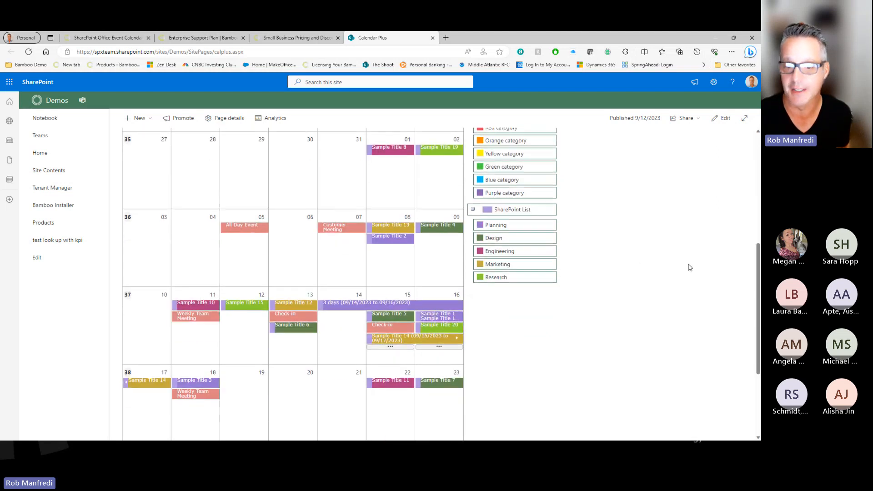
pyautogui.scroll(3, 689, 267)
pyautogui.scroll(2, 690, 267)
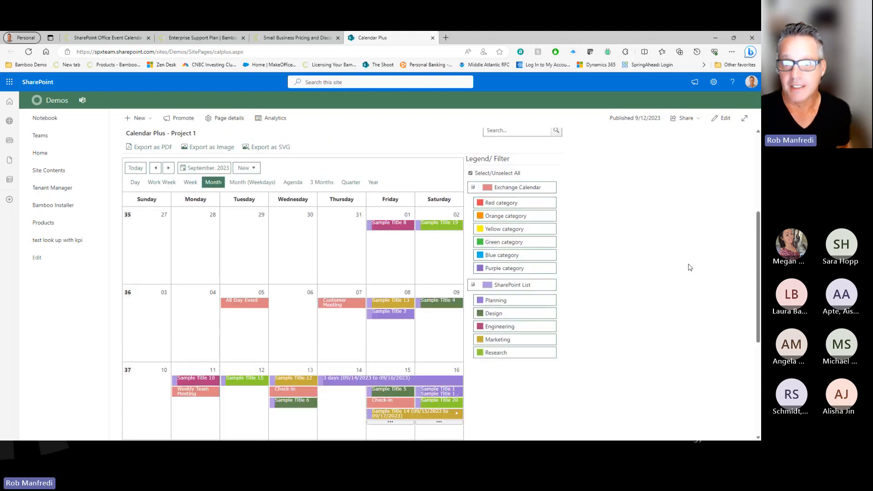
pyautogui.scroll(-3, 690, 268)
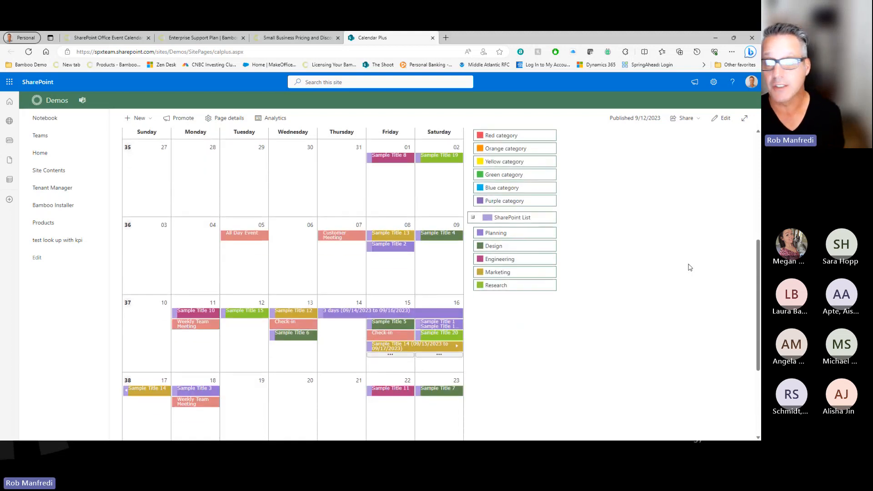
pyautogui.scroll(2, 690, 267)
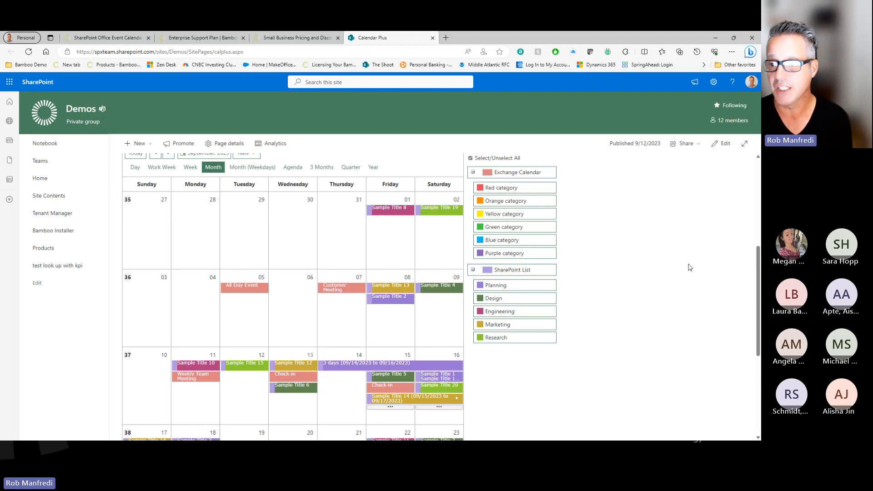
pyautogui.scroll(2, 610, 283)
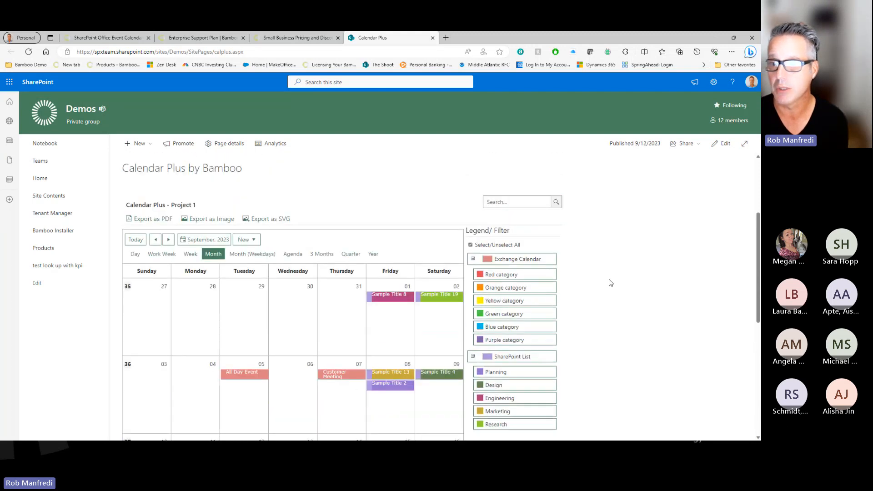
pyautogui.scroll(2, 610, 283)
pyautogui.scroll(-3, 611, 282)
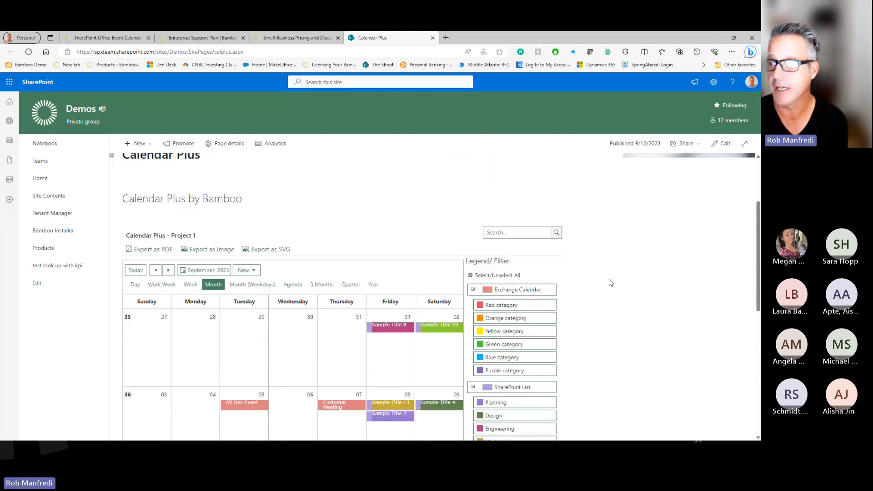
# - Put the Calendar Plus page into edit mode and open the calendar web part's general settings
pyautogui.click(723, 144)
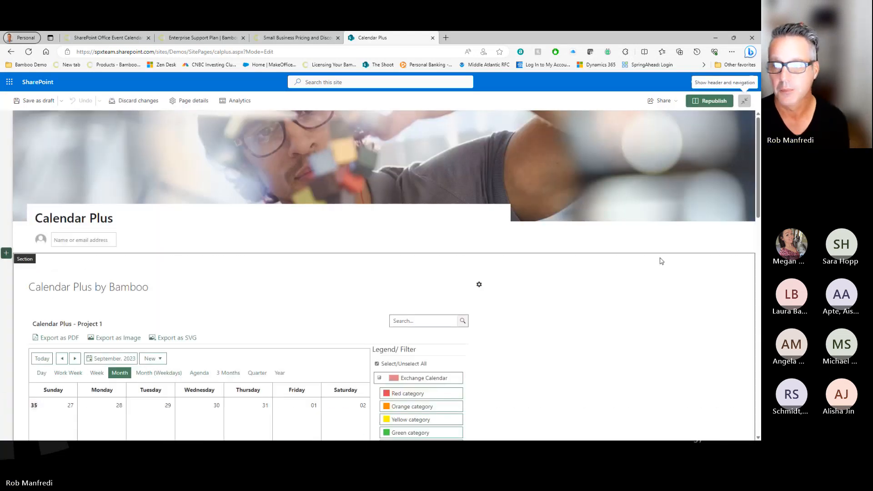
pyautogui.scroll(-3, 662, 261)
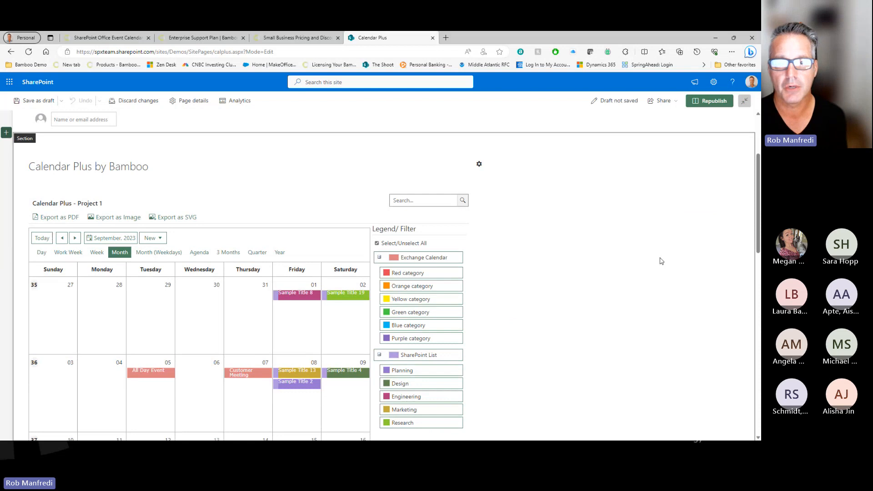
pyautogui.click(479, 165)
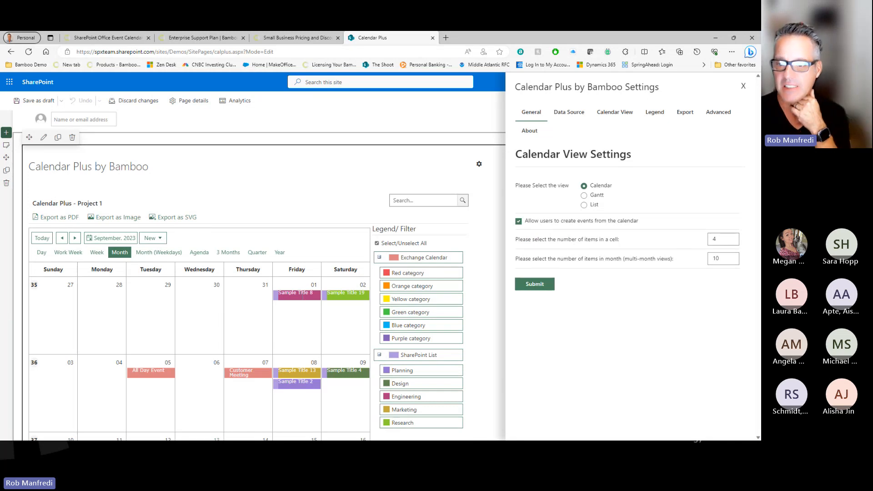
pyautogui.click(295, 292)
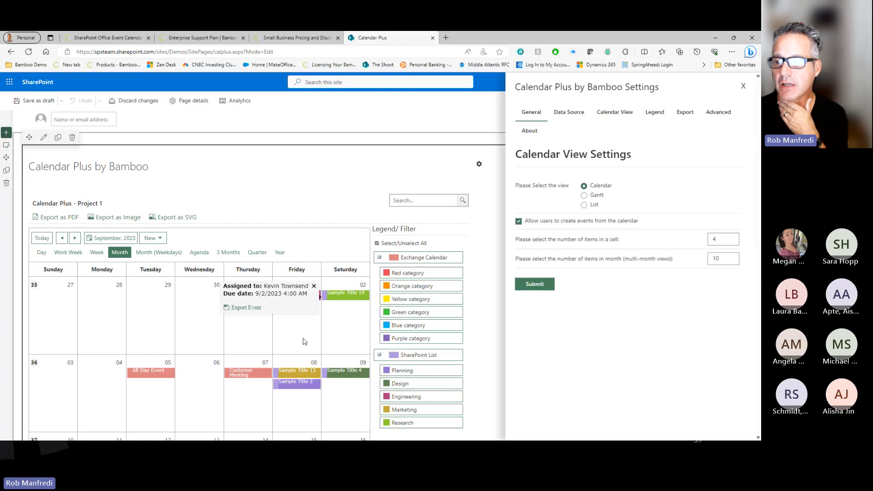
pyautogui.click(677, 324)
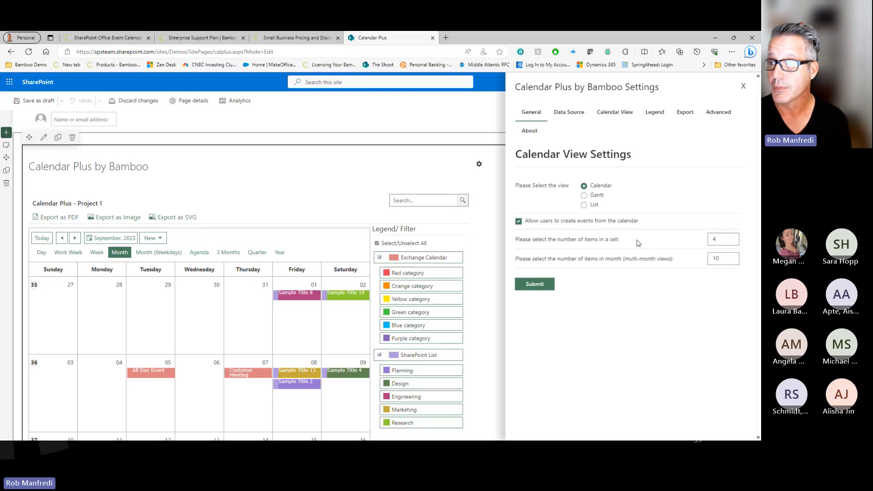
# - Open the Data Source settings and review the Exchange Calendar's color picker and title font family choices
pyautogui.click(568, 110)
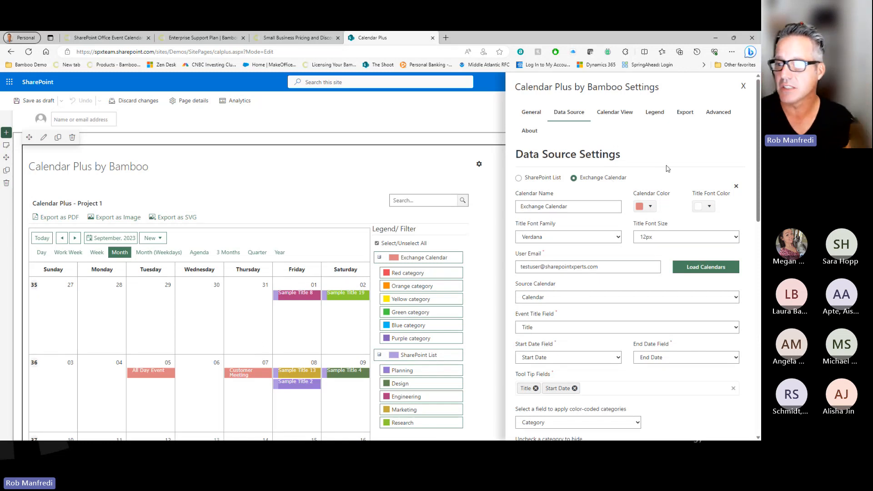
pyautogui.scroll(-1, 667, 168)
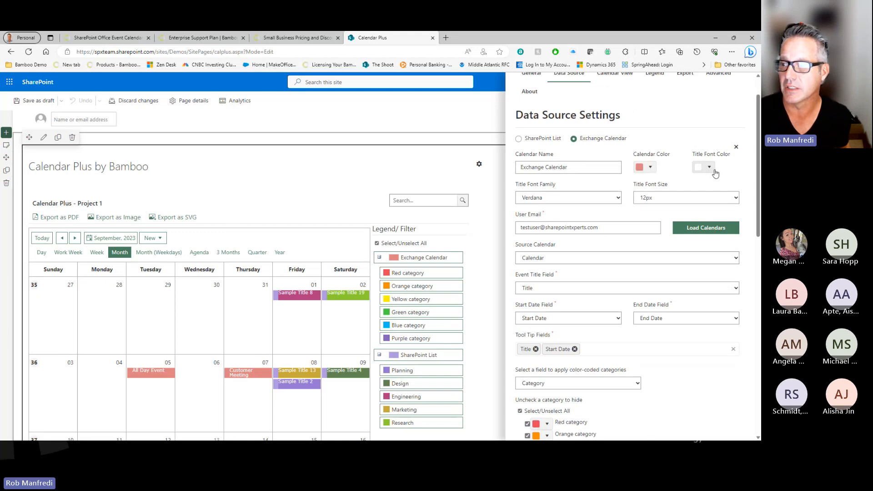
pyautogui.click(650, 168)
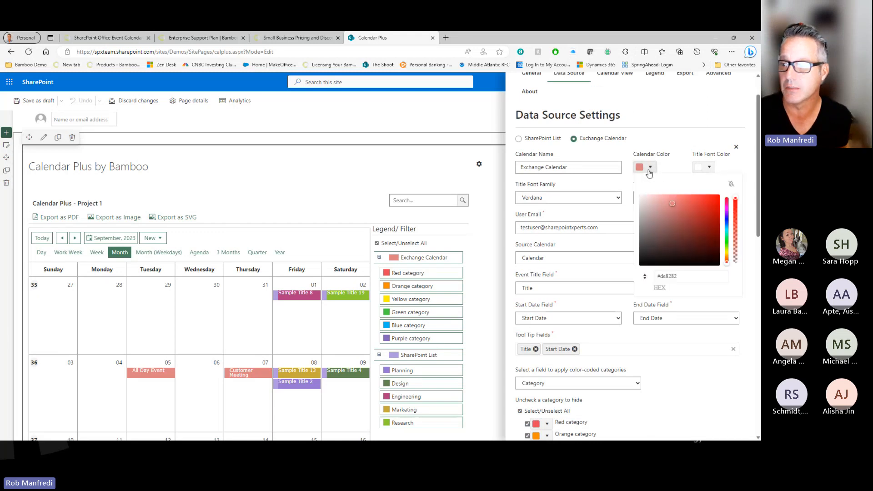
pyautogui.click(650, 171)
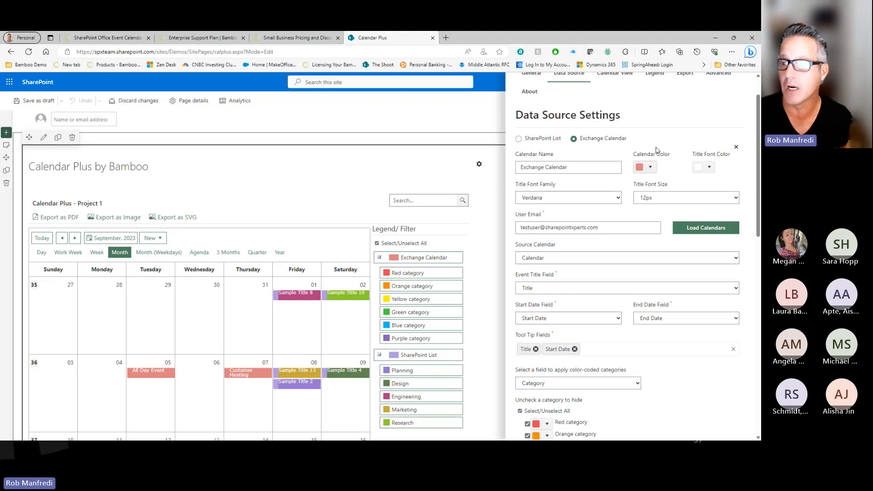
pyautogui.click(555, 202)
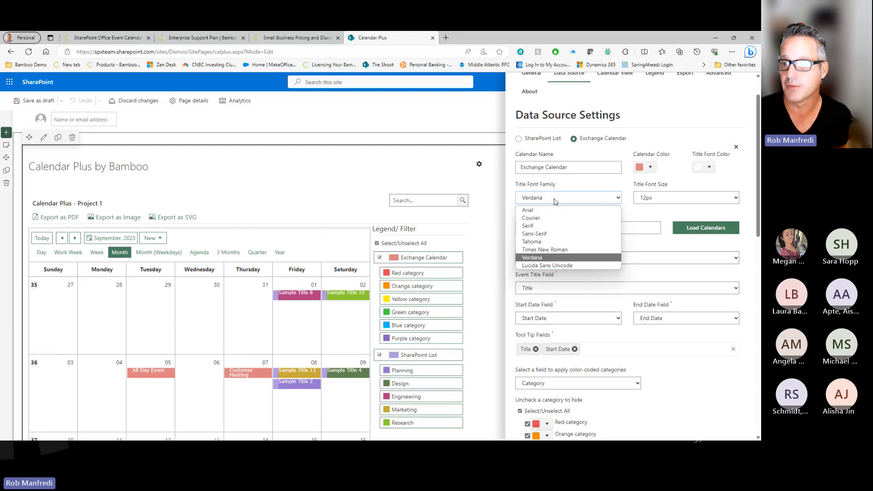
pyautogui.click(554, 202)
pyautogui.moveTo(345, 297)
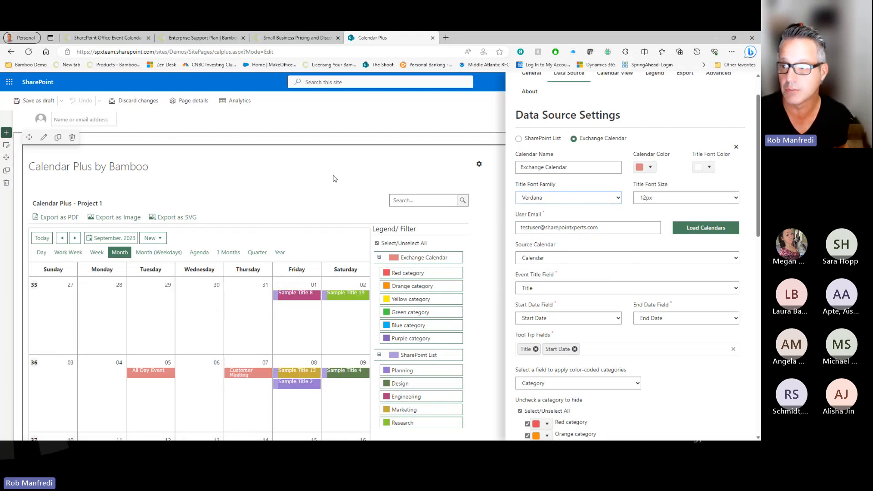
# - Review the Exchange Calendar's choices for source calendar, event title field and start date field, keeping Title as the event title
pyautogui.scroll(-1, 624, 231)
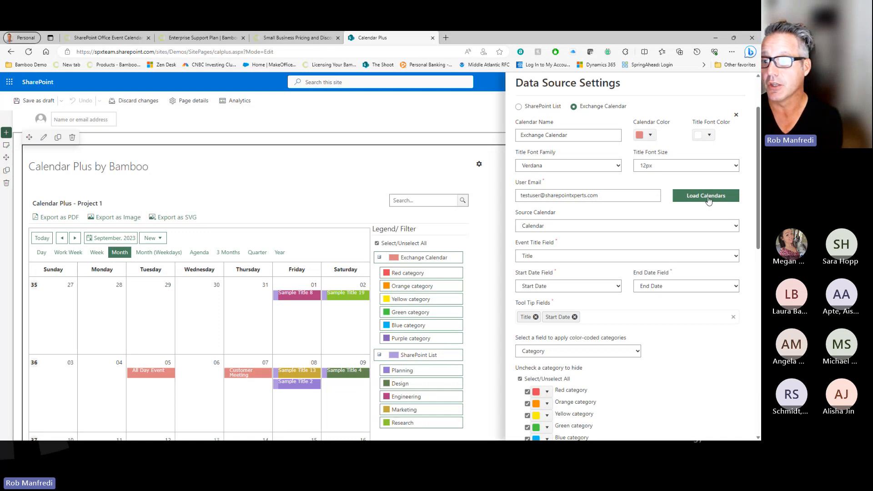
pyautogui.click(734, 228)
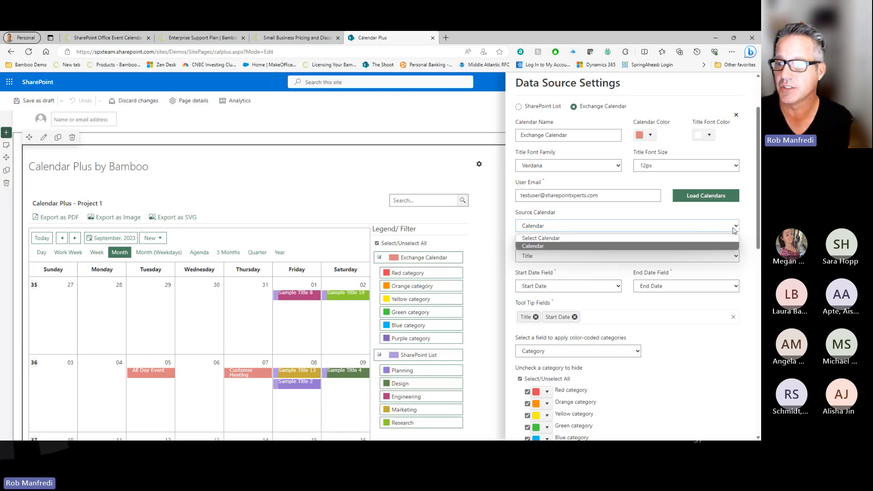
pyautogui.click(555, 222)
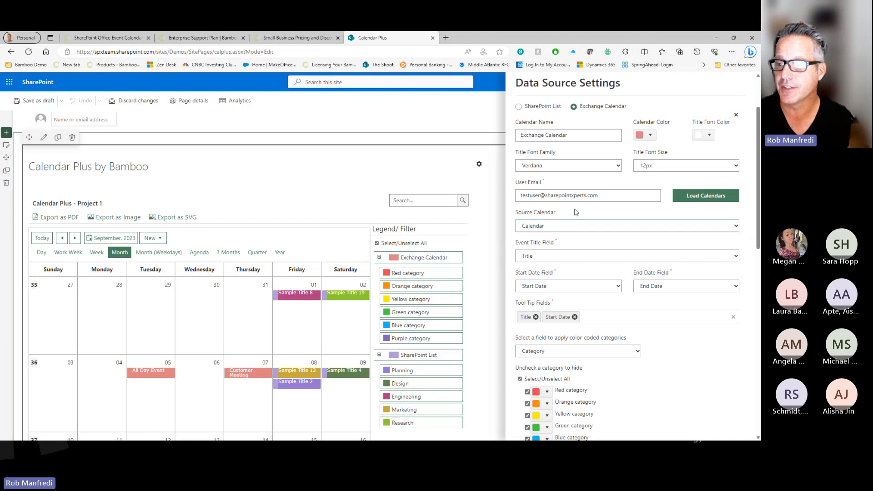
pyautogui.click(589, 257)
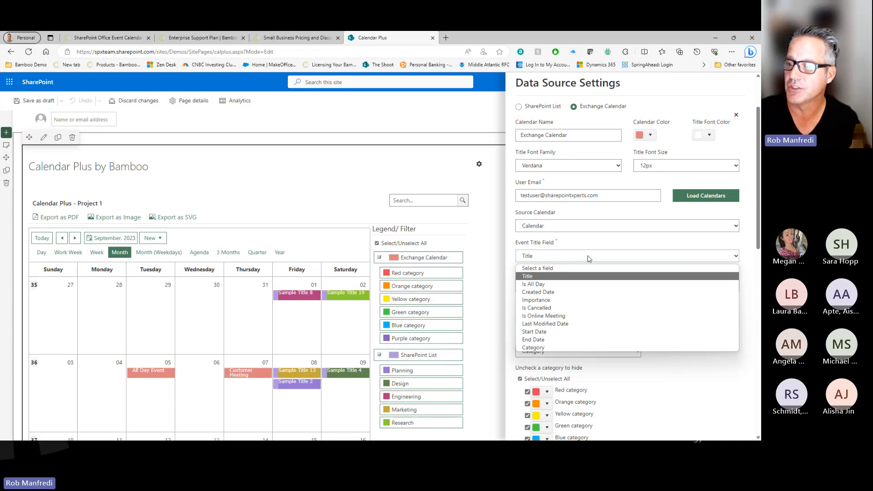
pyautogui.click(536, 279)
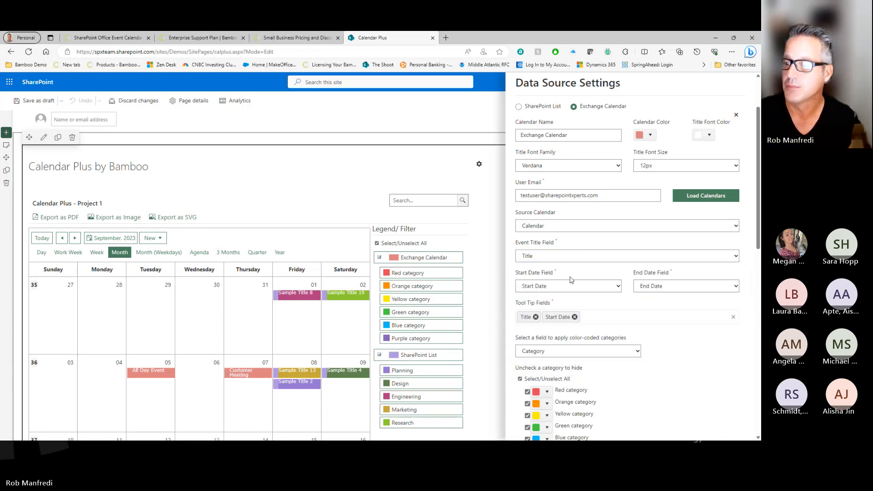
pyautogui.click(618, 288)
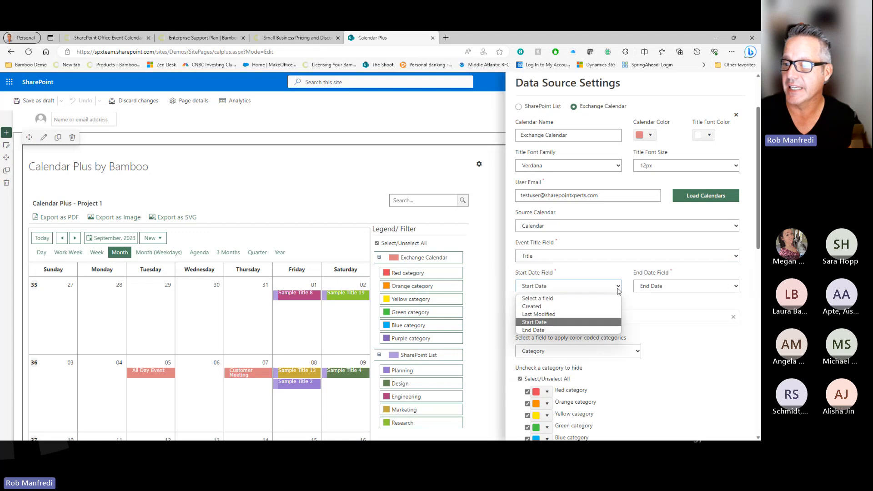
pyautogui.click(618, 288)
pyautogui.scroll(-2, 666, 298)
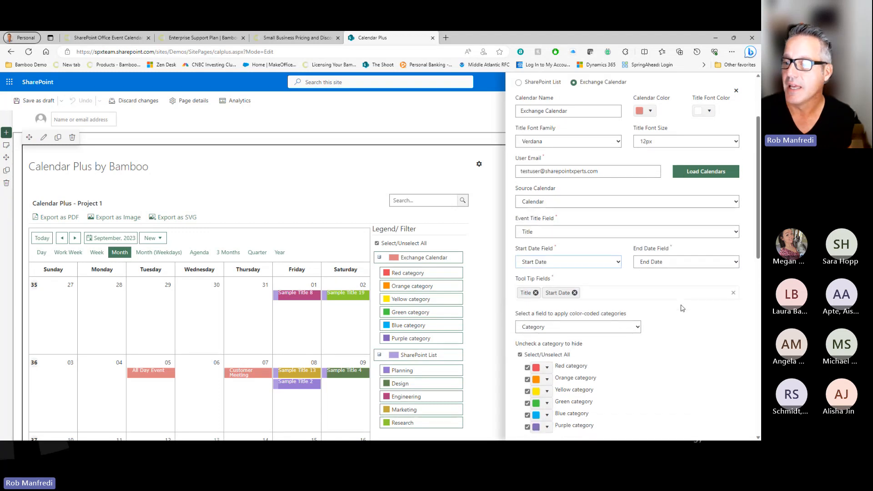
# - Review the Exchange Calendar's available tool tip fields and compare them with the tooltips on the Sample Title 19 and Sample Title 4 events
pyautogui.click(627, 284)
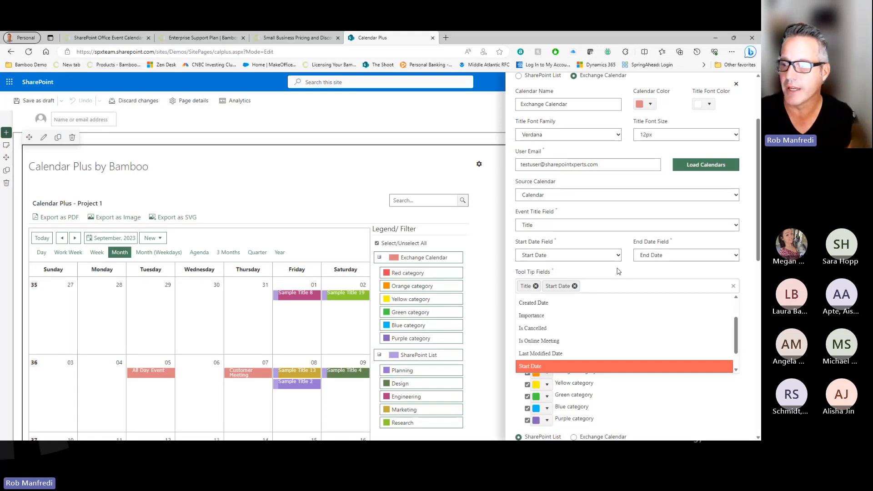
pyautogui.click(619, 272)
pyautogui.moveTo(291, 296)
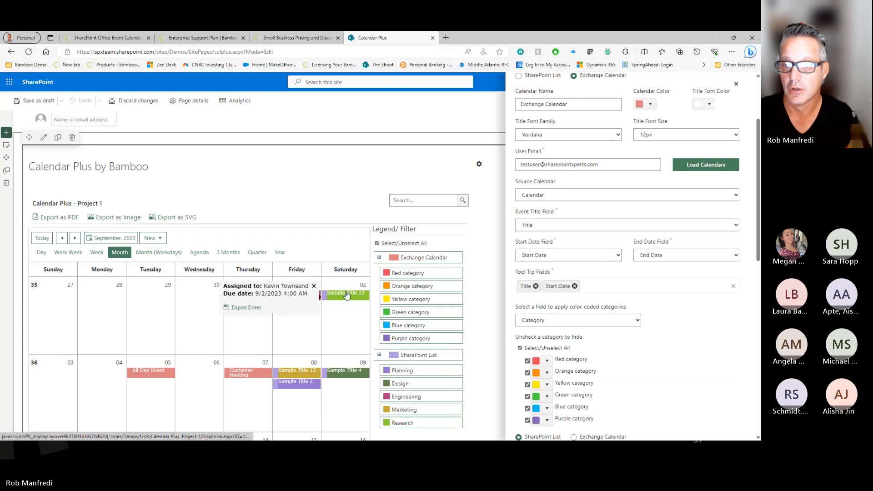
pyautogui.moveTo(344, 377)
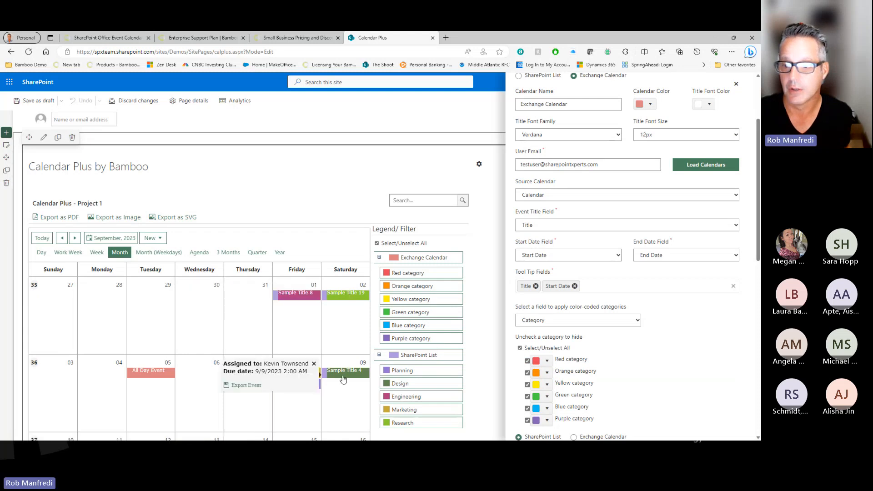
pyautogui.scroll(-3, 714, 324)
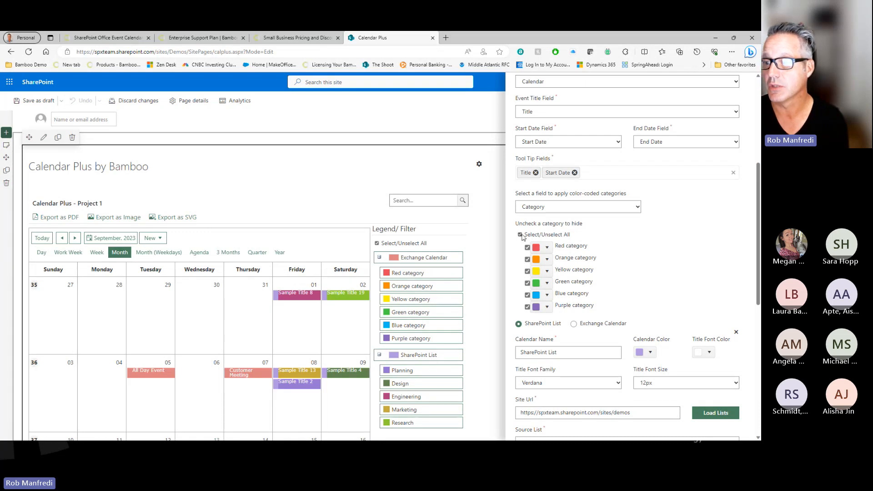
# - Clear the Exchange Calendar's color-coded category field by setting it back to Select a field
pyautogui.click(583, 213)
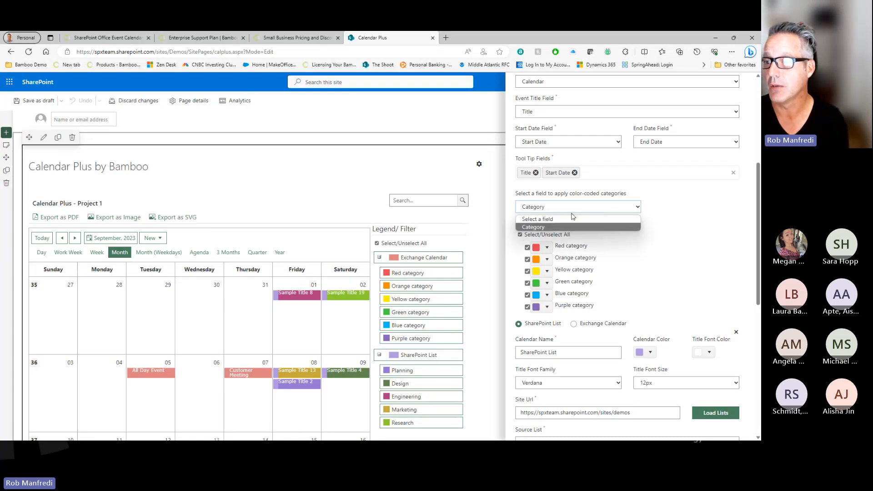
pyautogui.click(573, 219)
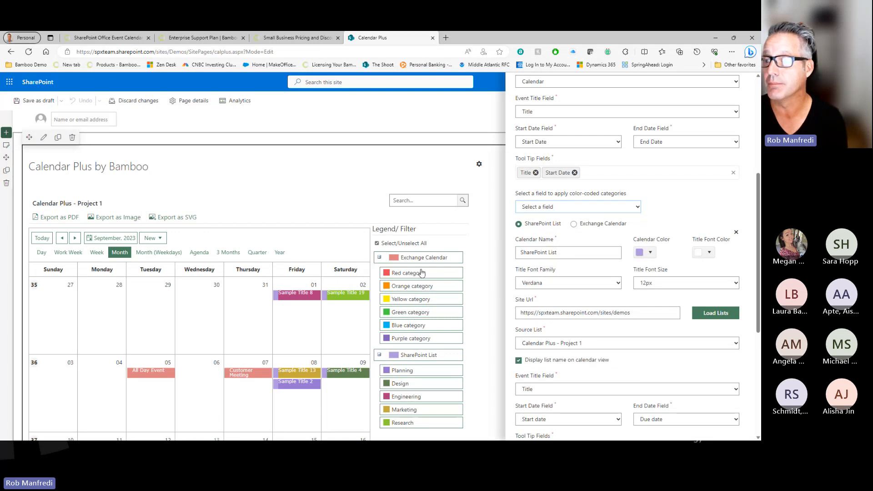
# - Review the SharePoint List calendar's source list choices and field settings, keeping Calendar Plus - Project 1 as the source list
pyautogui.scroll(-3, 666, 194)
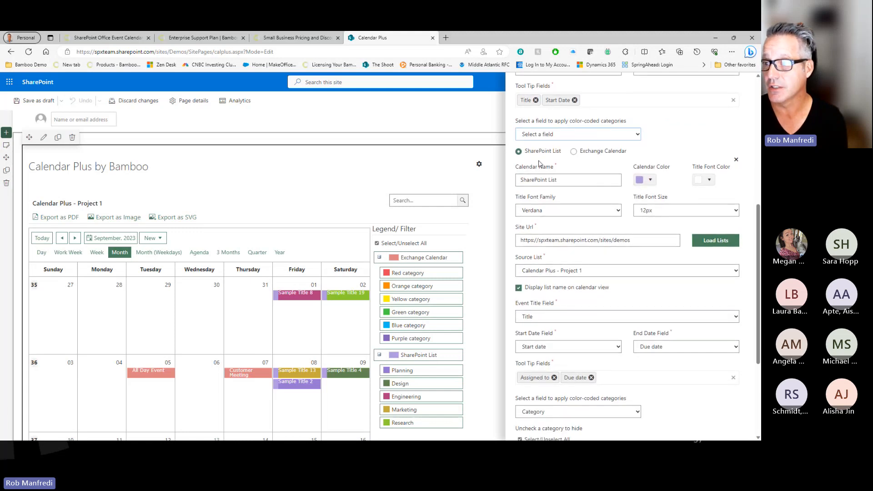
pyautogui.scroll(-3, 550, 185)
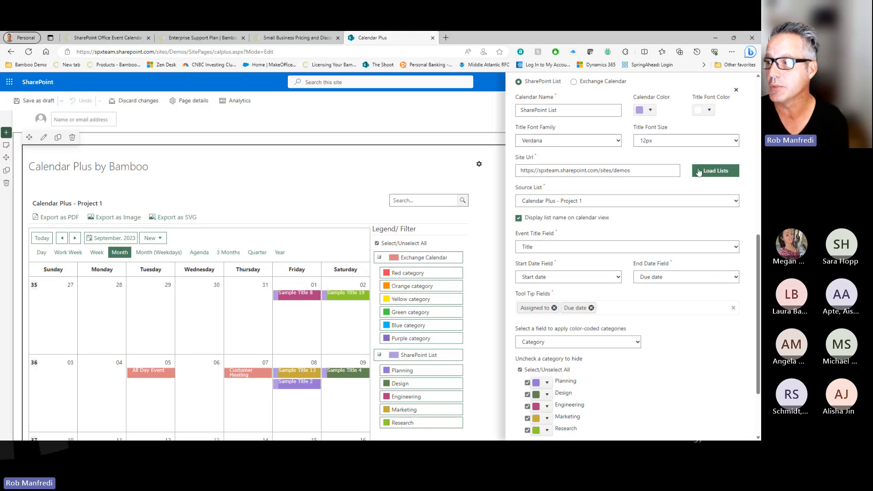
pyautogui.click(656, 202)
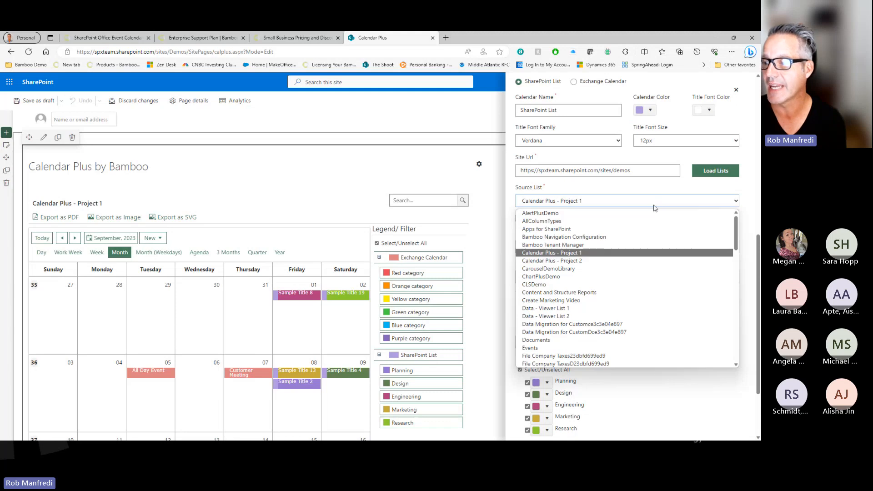
pyautogui.click(602, 252)
pyautogui.scroll(-1, 630, 221)
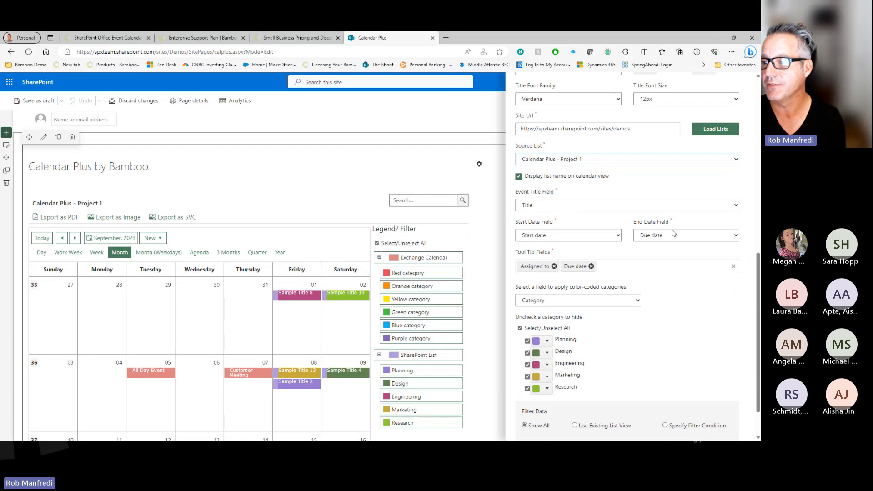
pyautogui.scroll(-1, 626, 269)
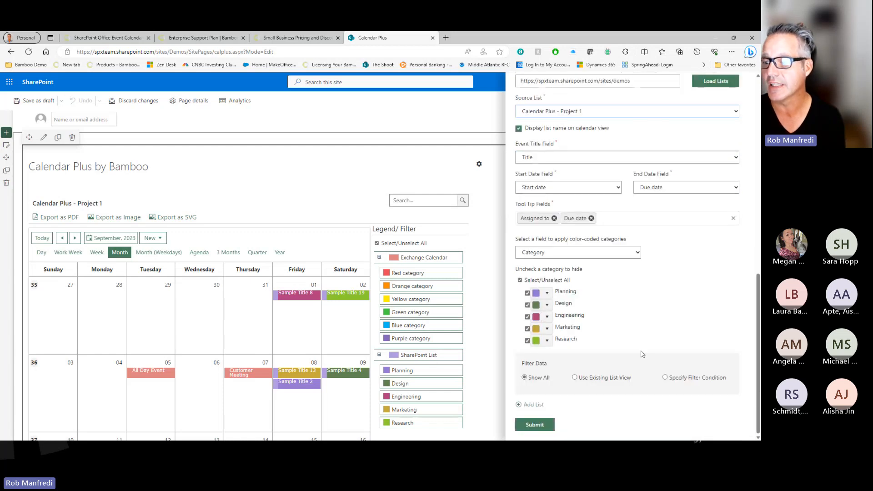
# - Add another list to the data sources and copy the site URL from the existing SharePoint List calendar
pyautogui.click(532, 404)
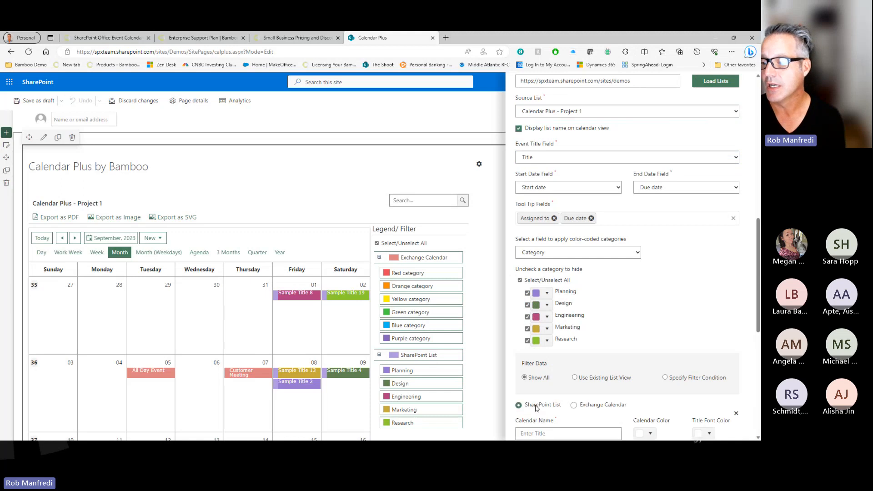
pyautogui.scroll(-5, 604, 391)
pyautogui.scroll(5, 606, 387)
pyautogui.scroll(2, 606, 387)
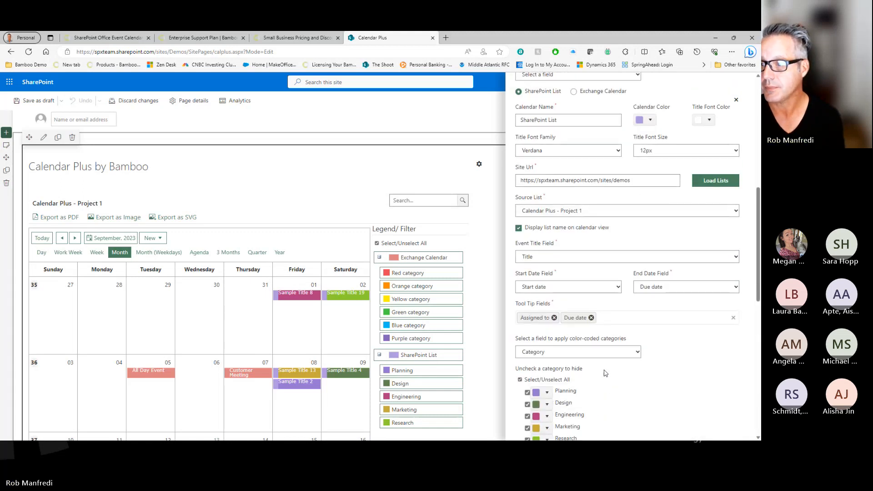
pyautogui.moveTo(632, 180); pyautogui.dragTo(510, 183)
pyautogui.hotkey('ctrl', 'c')
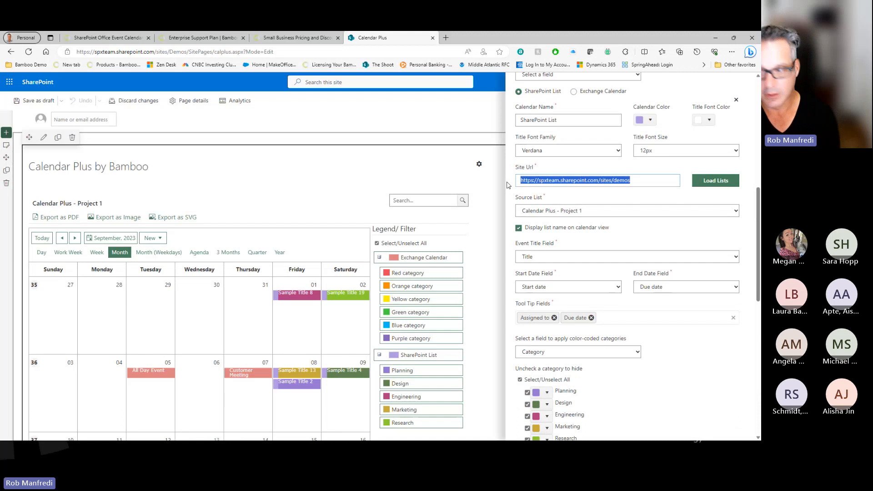
pyautogui.scroll(-7, 550, 204)
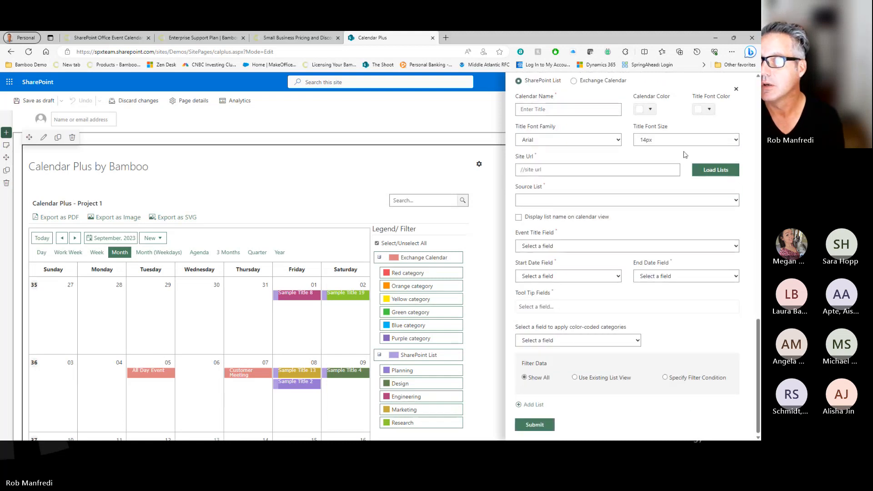
# - Name the newly added SharePoint list calendar Project Calendar
pyautogui.scroll(2, 605, 214)
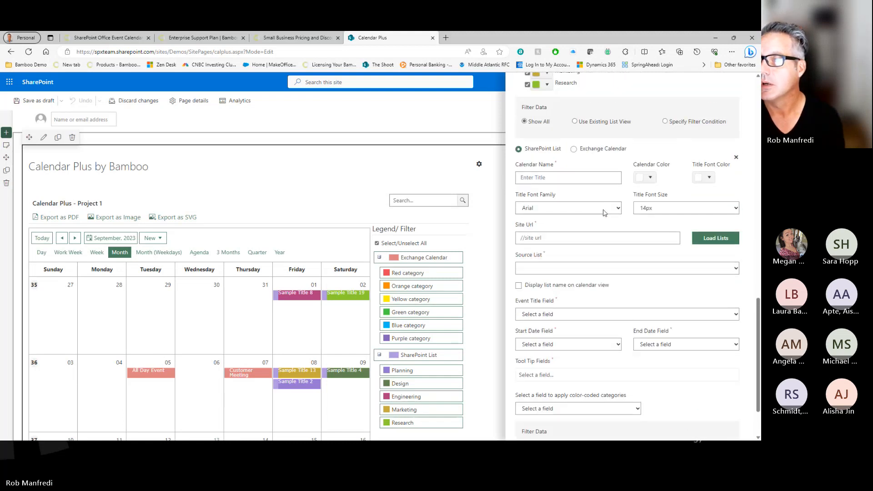
pyautogui.click(544, 176)
pyautogui.write('Pr')
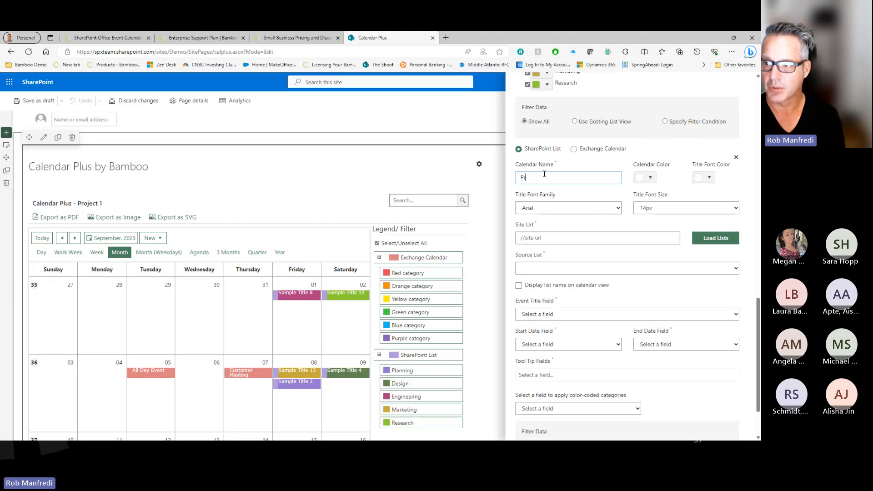
pyautogui.write('oject Calendalendar')
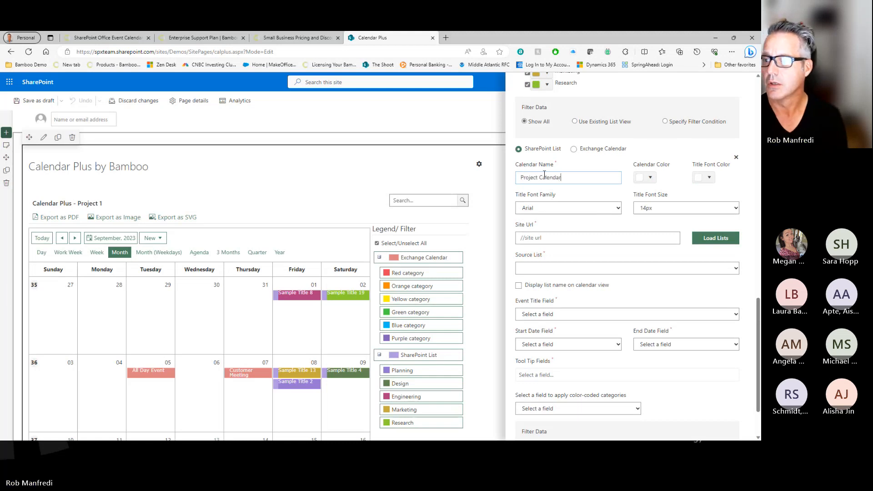
pyautogui.scroll(1, 600, 182)
pyautogui.click(651, 183)
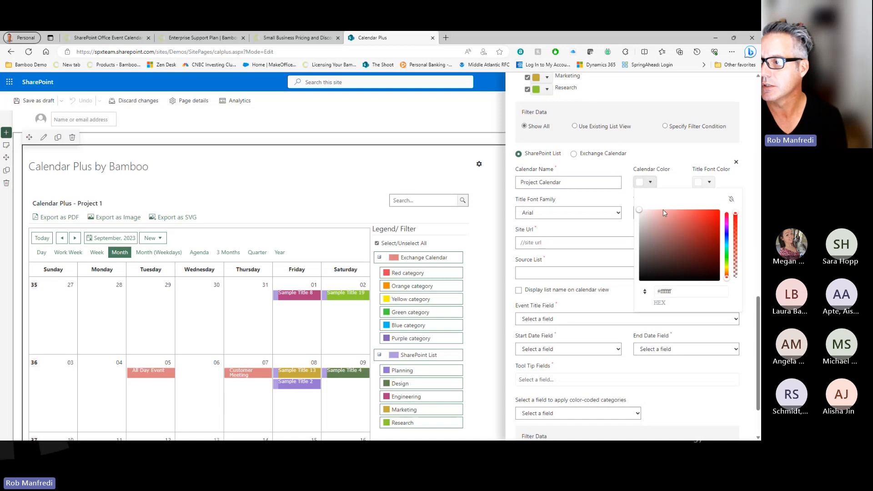
pyautogui.click(696, 236)
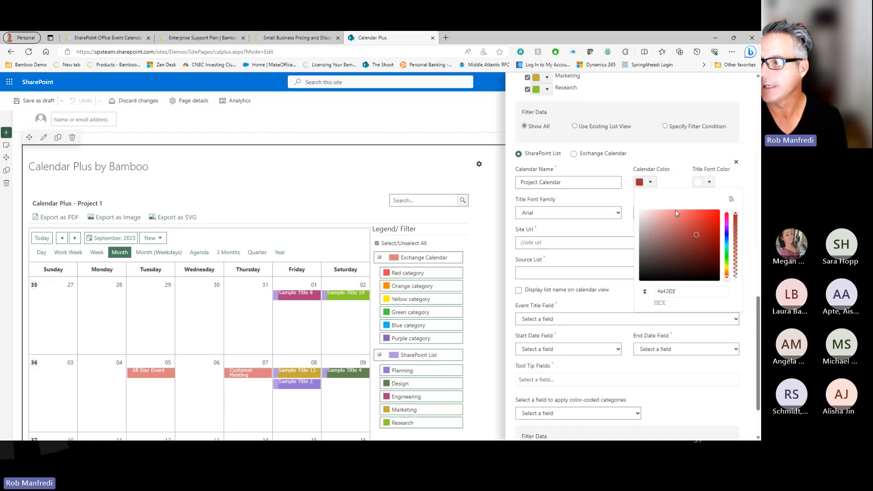
pyautogui.click(726, 247)
pyautogui.click(700, 216)
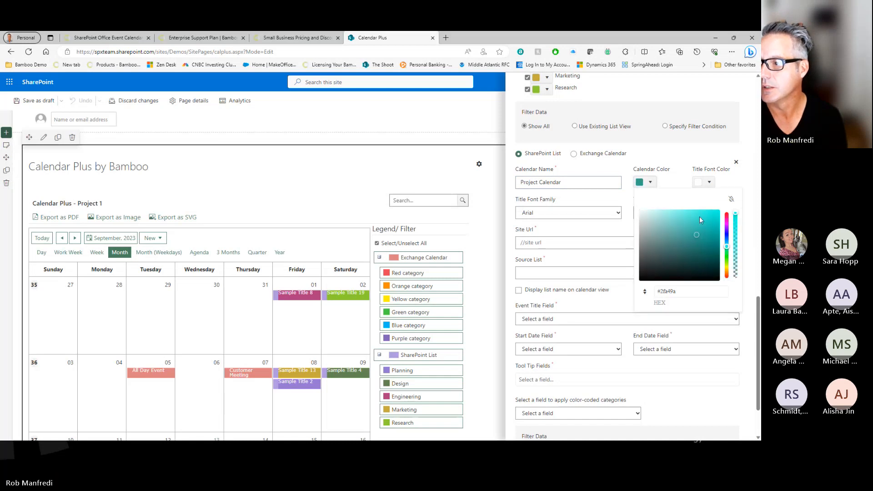
pyautogui.click(677, 165)
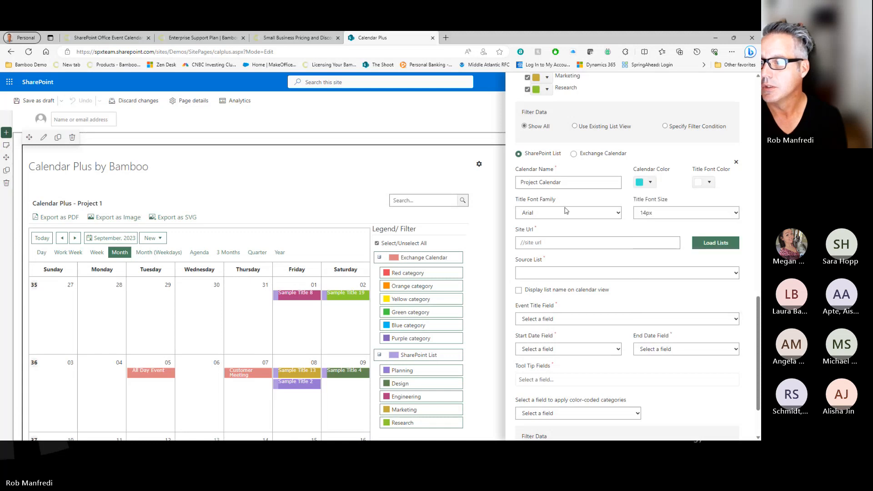
# - Set the Project Calendar's title font family to Verdana and its title font size to 12px
pyautogui.click(556, 211)
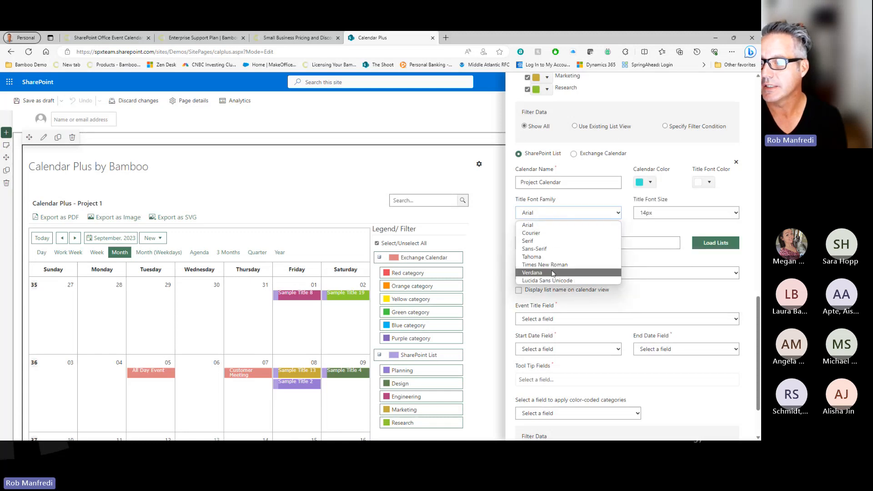
pyautogui.click(568, 297)
pyautogui.click(669, 213)
pyautogui.click(667, 240)
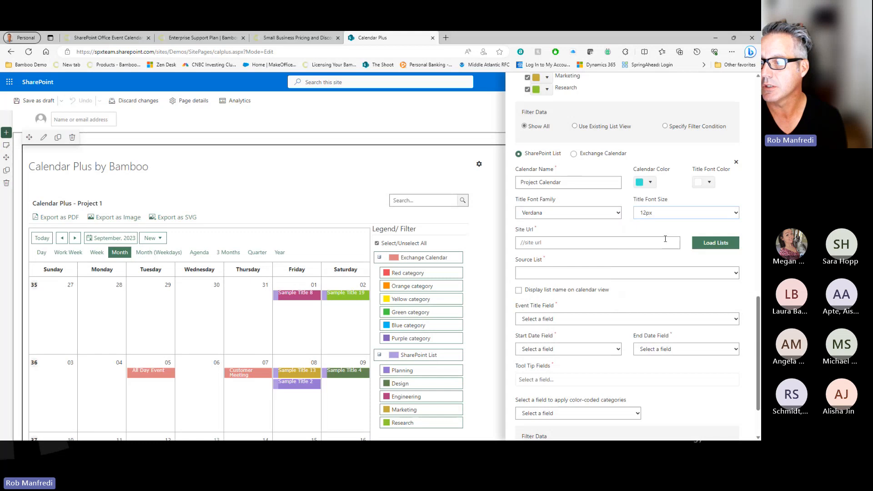
pyautogui.click(568, 244)
pyautogui.hotkey('ctrl', 'v')
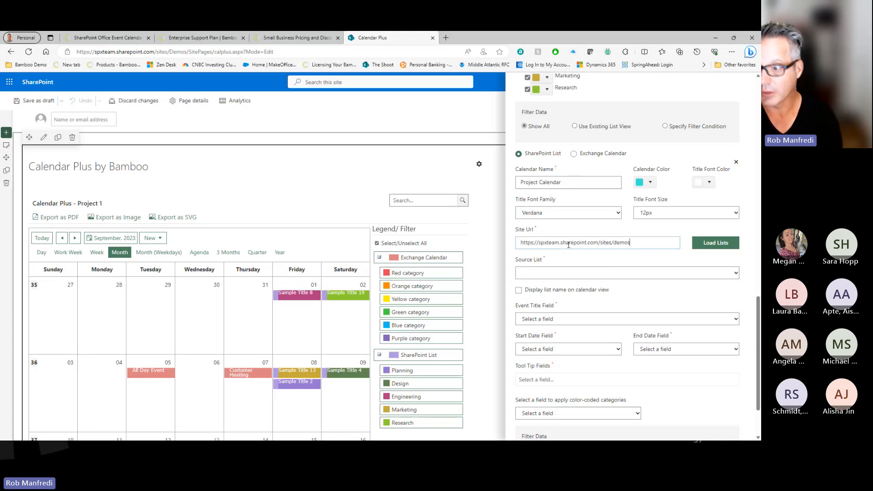
pyautogui.click(722, 243)
pyautogui.scroll(-1, 657, 263)
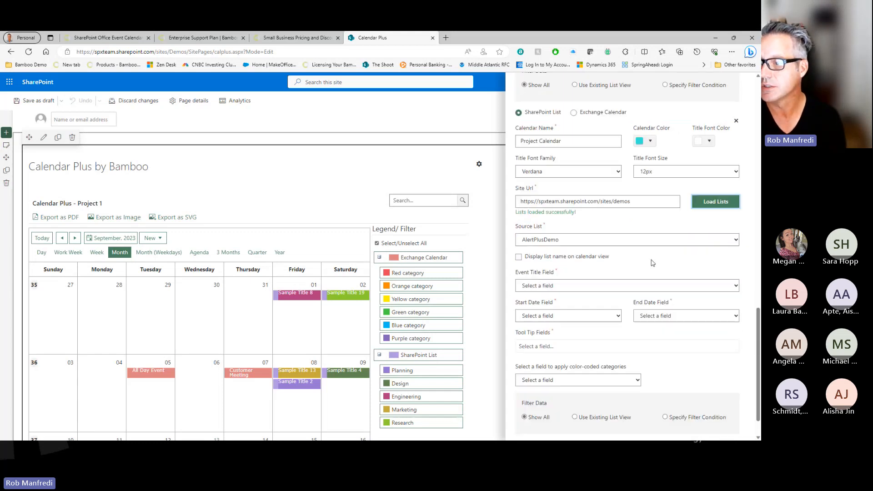
pyautogui.click(610, 236)
pyautogui.click(609, 285)
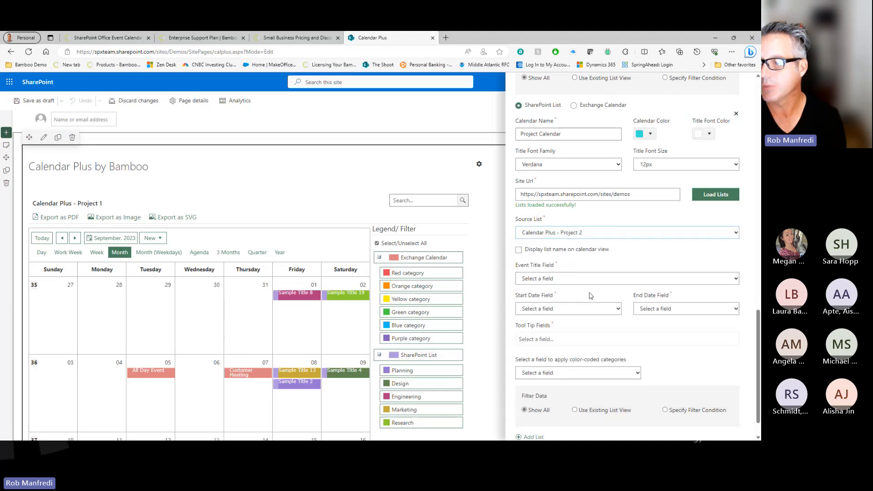
# - Set the Project Calendar's event title field to Title
pyautogui.click(554, 278)
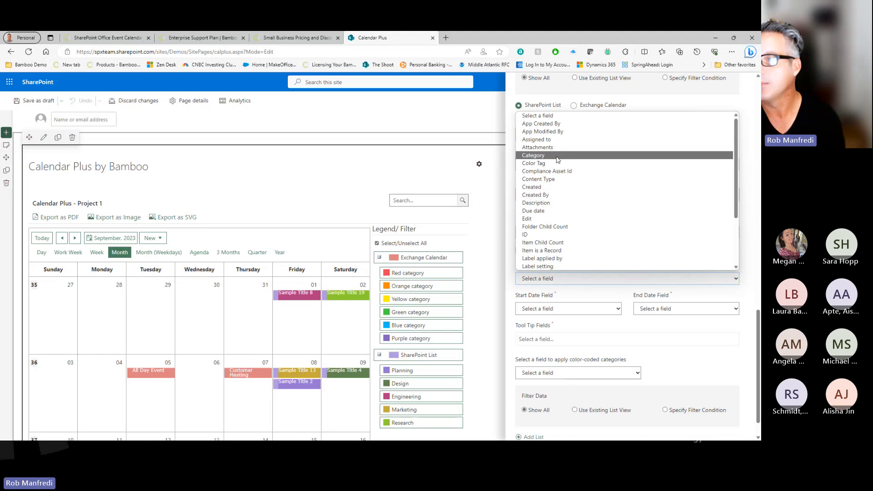
pyautogui.scroll(-2, 559, 215)
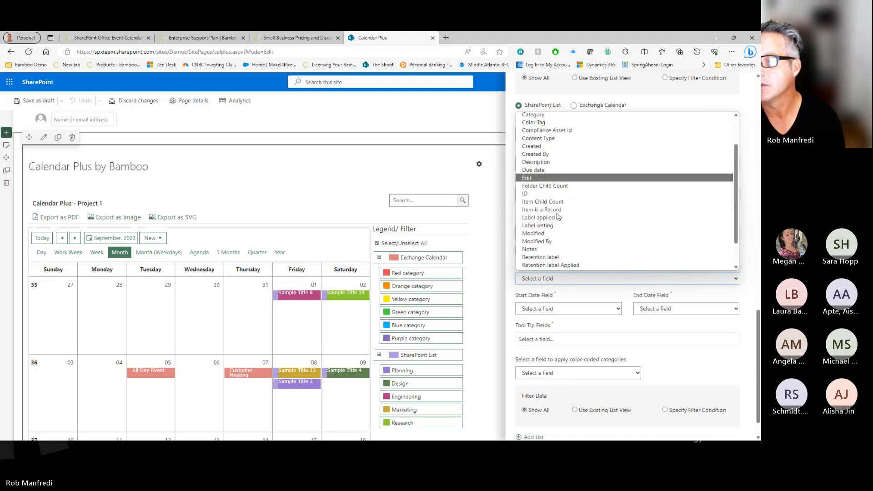
pyautogui.scroll(-1, 558, 216)
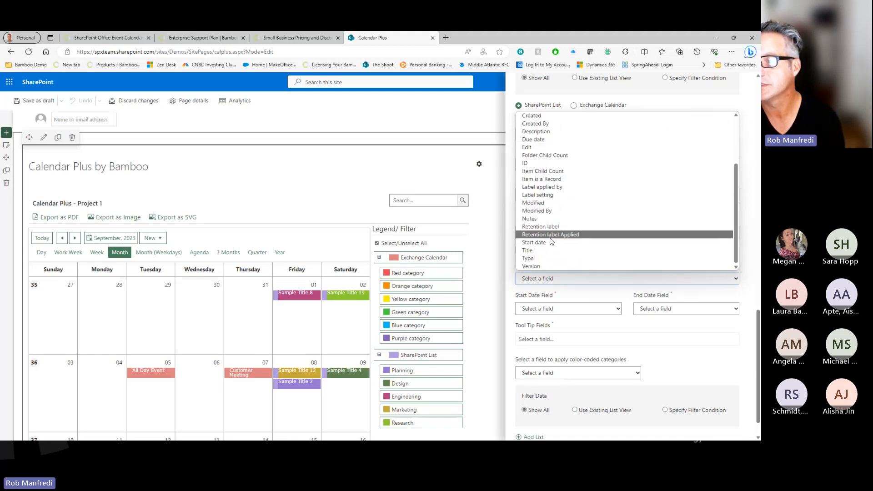
pyautogui.click(545, 251)
# - Set the Project Calendar's start date field to Start date and its end date field to Due date
pyautogui.click(564, 302)
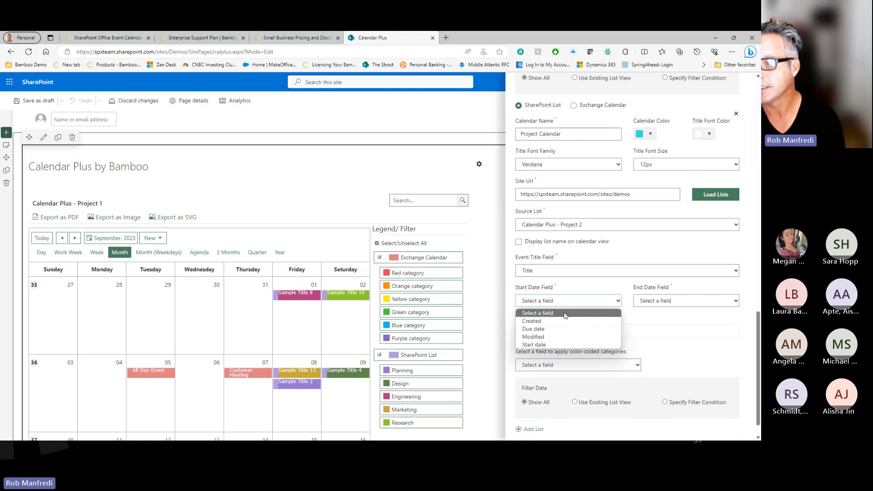
pyautogui.click(559, 346)
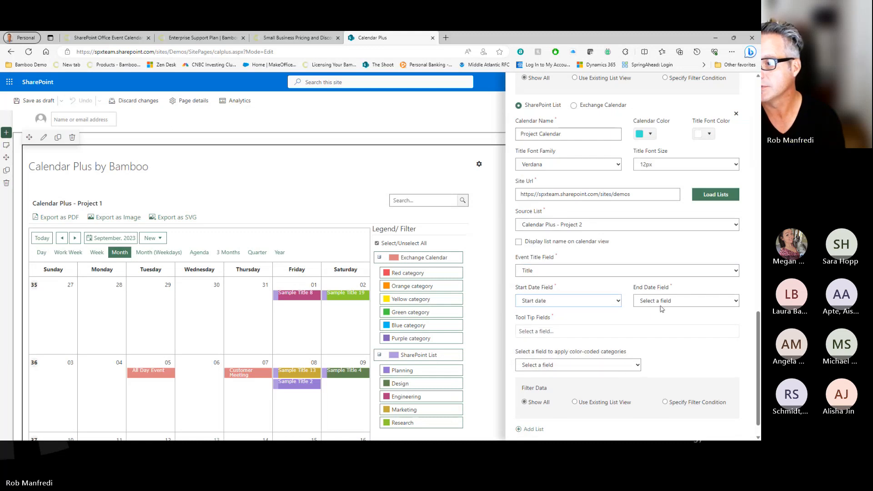
pyautogui.click(667, 300)
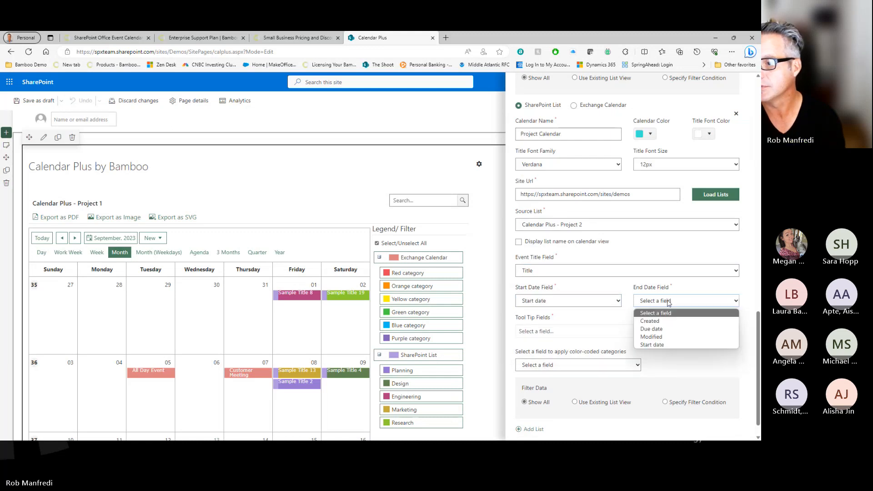
pyautogui.click(669, 329)
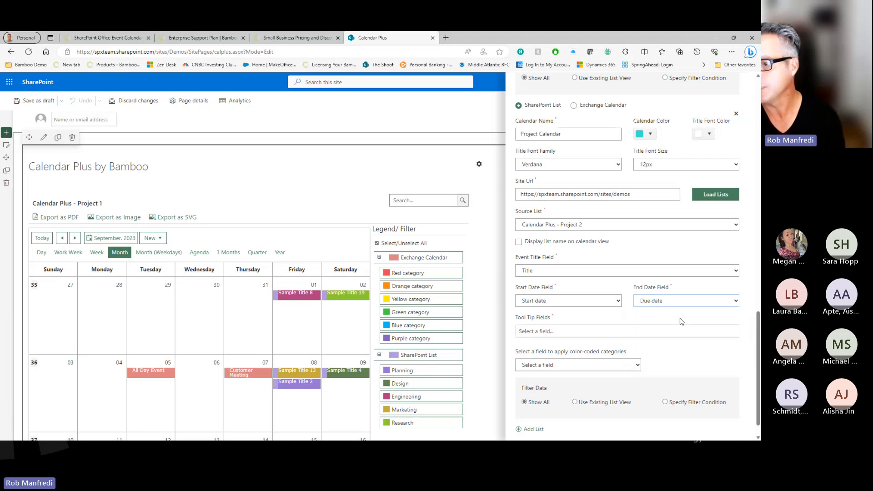
pyautogui.click(684, 302)
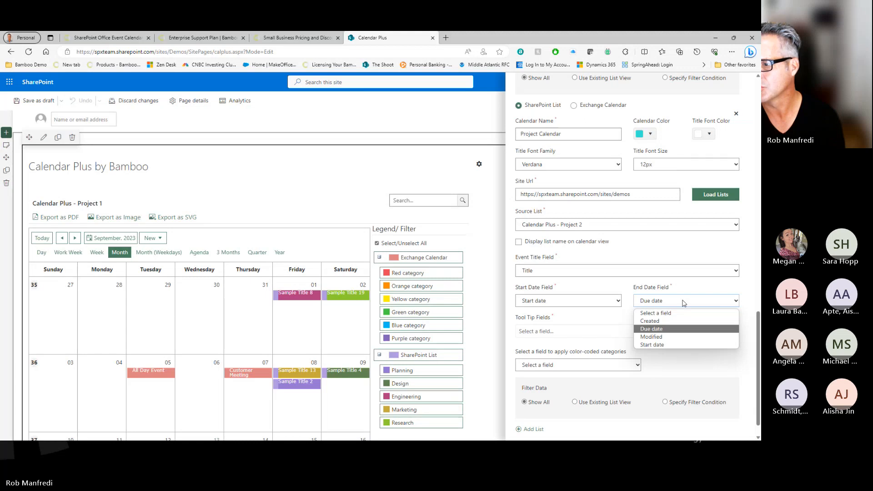
pyautogui.click(683, 256)
# - Add Category, App Created By, Due date and Description as the Project Calendar's tool tip fields
pyautogui.scroll(-1, 592, 304)
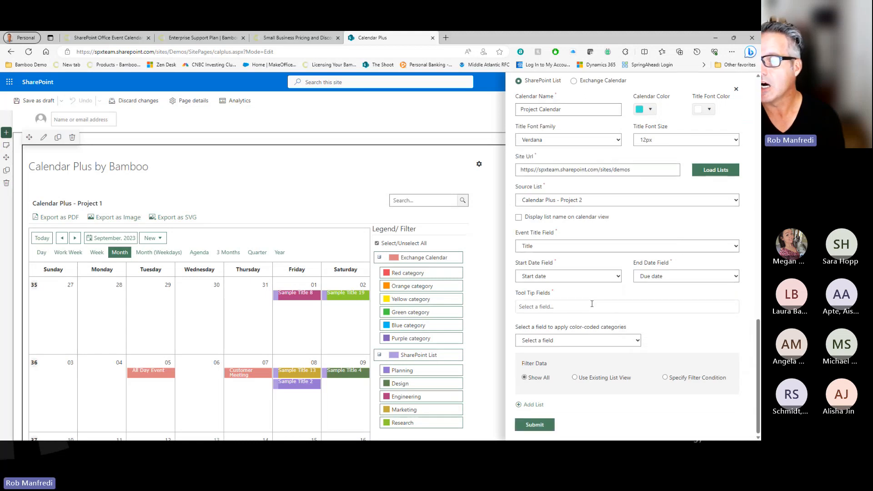
pyautogui.click(568, 307)
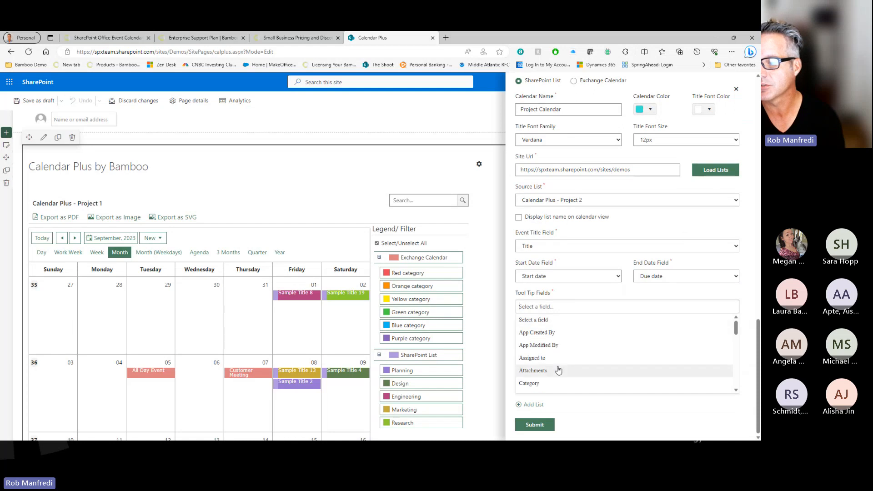
pyautogui.scroll(-1, 565, 381)
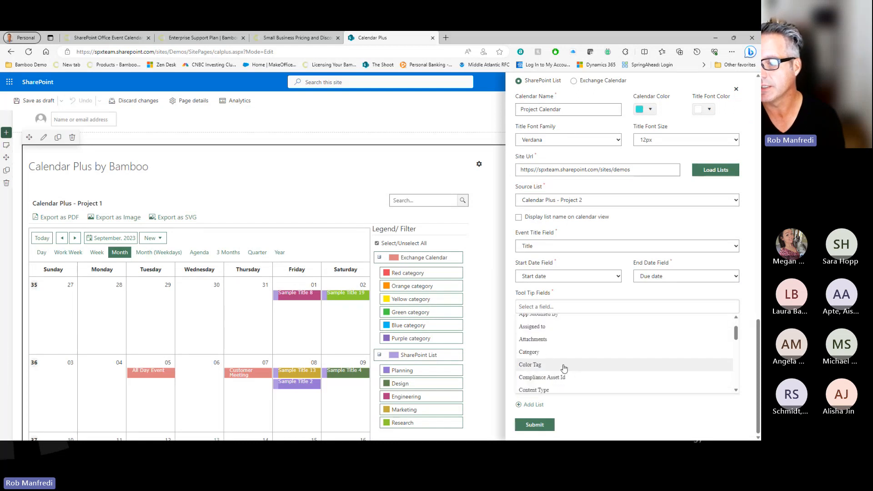
pyautogui.click(555, 352)
pyautogui.click(586, 308)
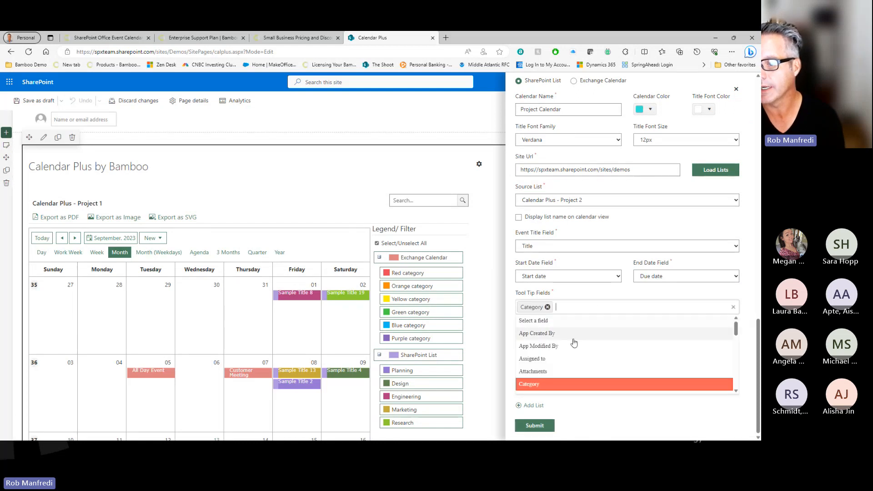
pyautogui.click(567, 336)
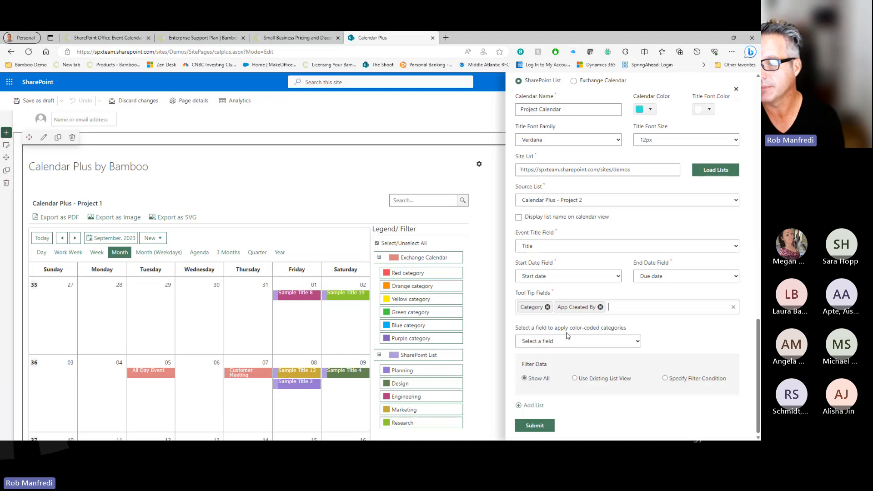
pyautogui.click(628, 311)
pyautogui.scroll(-3, 598, 370)
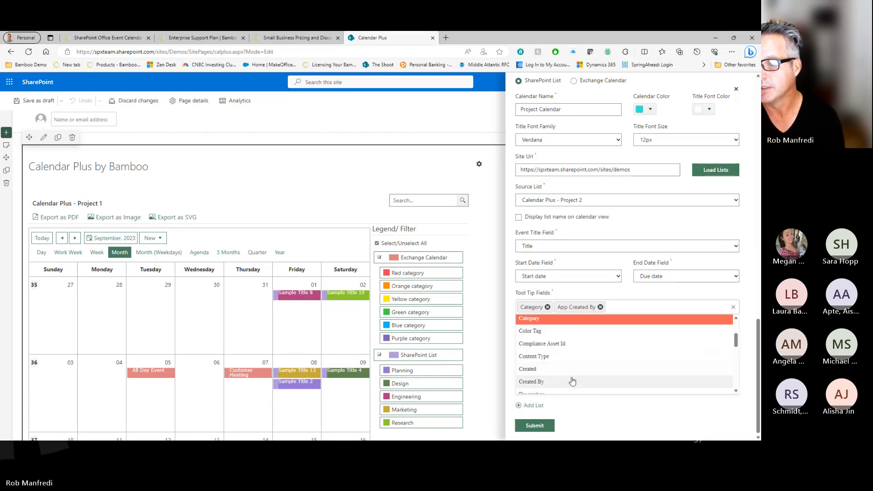
pyautogui.scroll(-1, 572, 381)
pyautogui.click(556, 376)
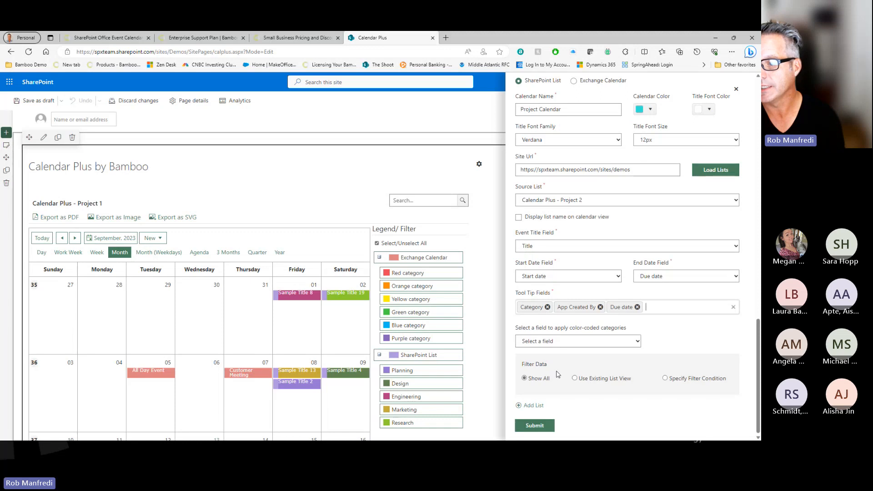
pyautogui.click(663, 311)
pyautogui.click(610, 375)
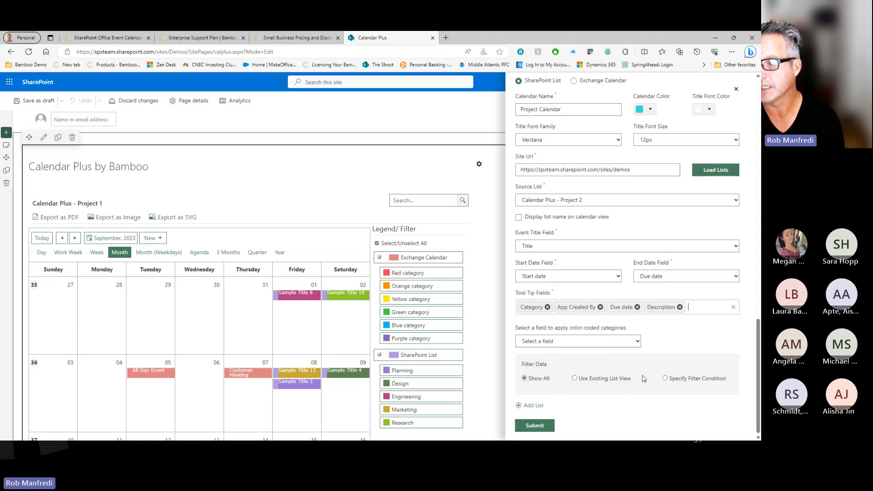
# - Color-code the Project Calendar by the Category field and hide its Marketing and Research categories
pyautogui.click(584, 342)
pyautogui.click(546, 358)
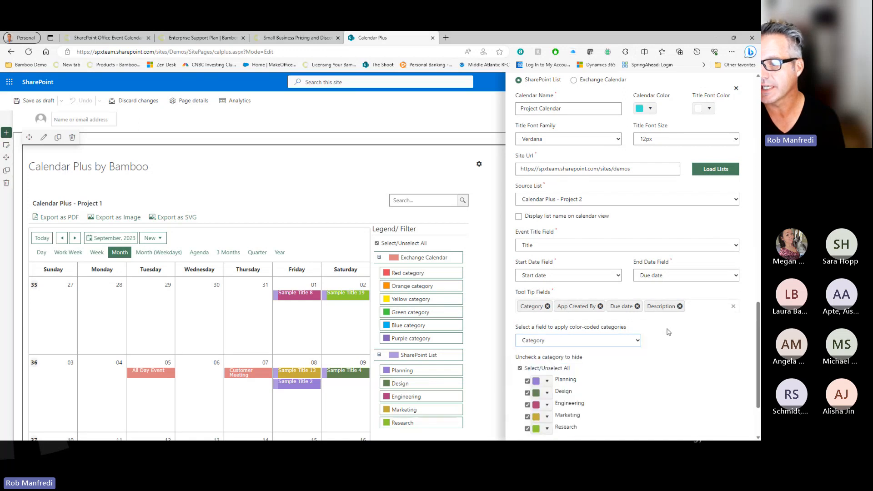
pyautogui.scroll(-2, 668, 332)
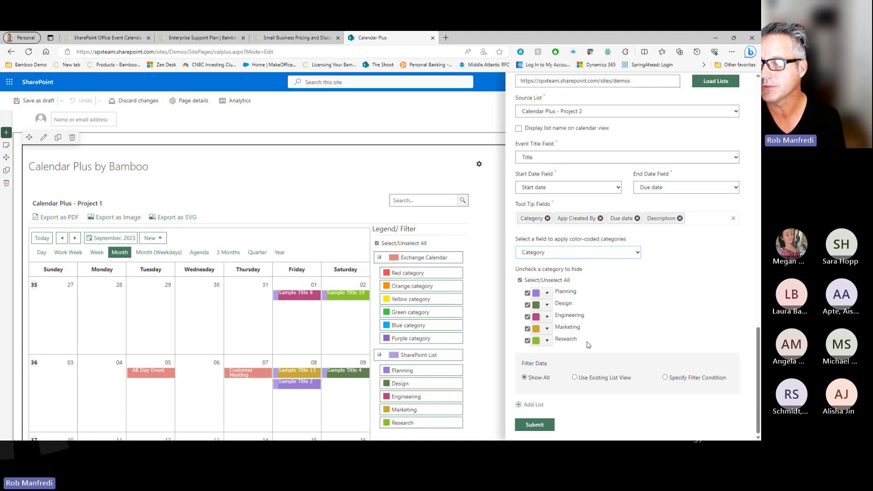
pyautogui.click(527, 340)
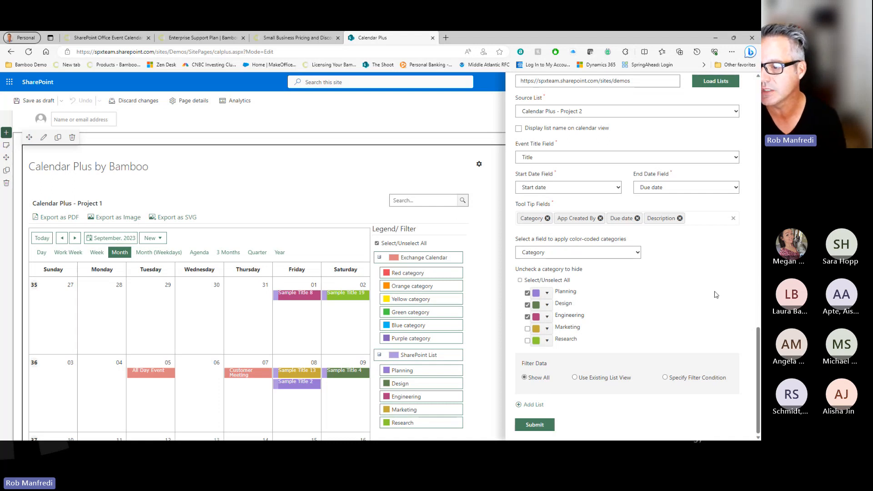
# - Try a filter condition where Created By equals a chosen person, and return the Project Calendar's data filter to Show All
pyautogui.click(665, 378)
pyautogui.scroll(-1, 630, 313)
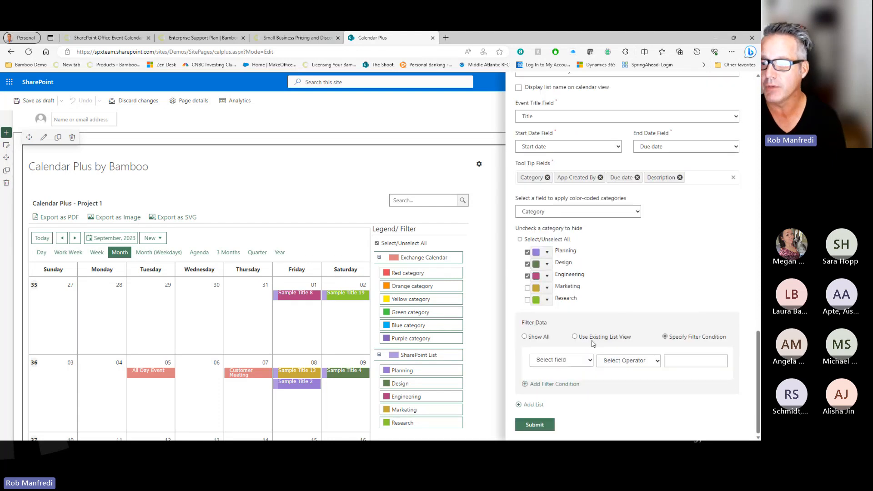
pyautogui.click(565, 363)
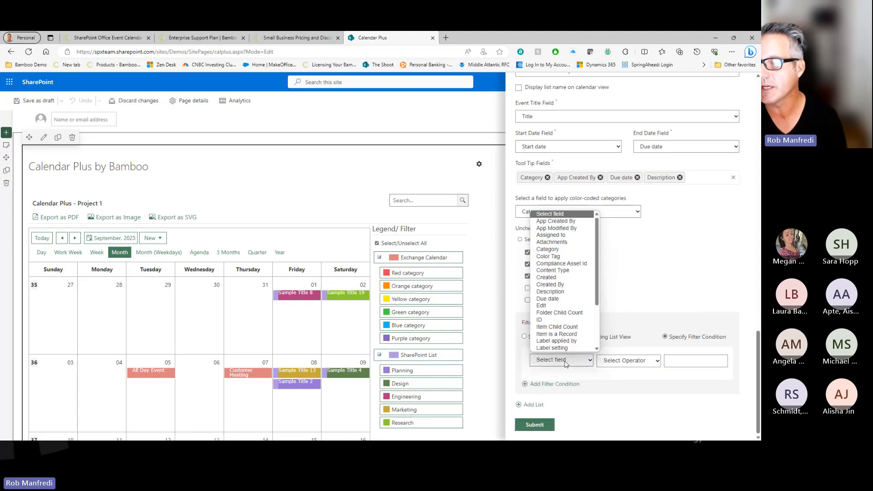
pyautogui.click(567, 286)
pyautogui.click(646, 360)
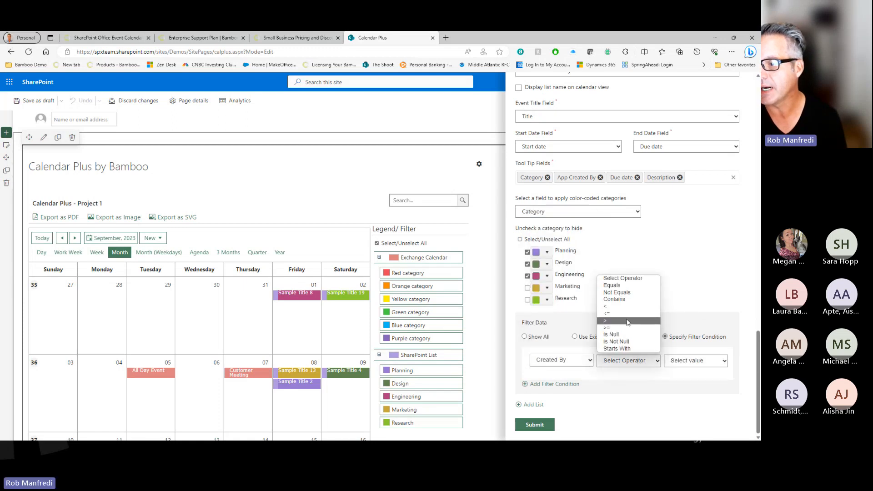
pyautogui.click(628, 286)
pyautogui.click(687, 360)
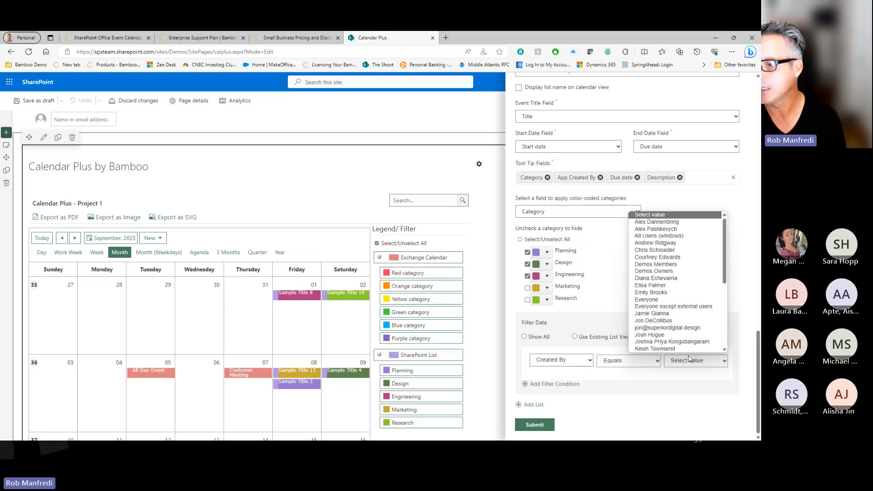
pyautogui.click(667, 257)
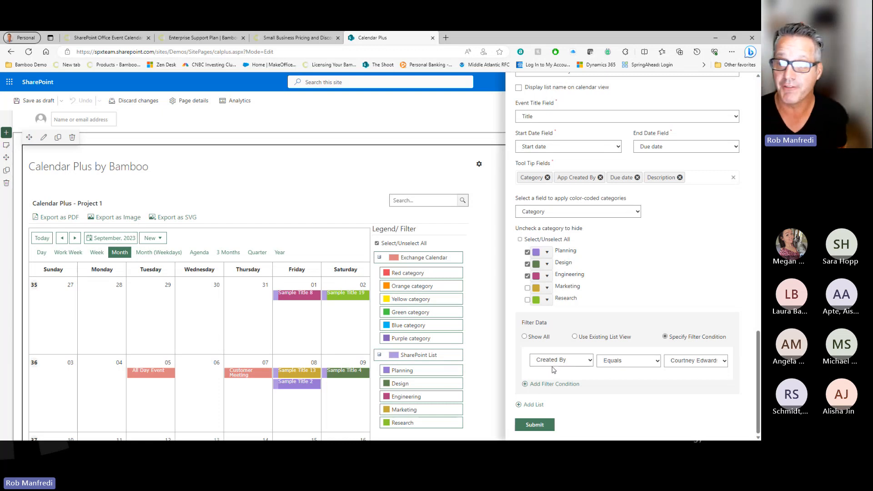
pyautogui.click(524, 337)
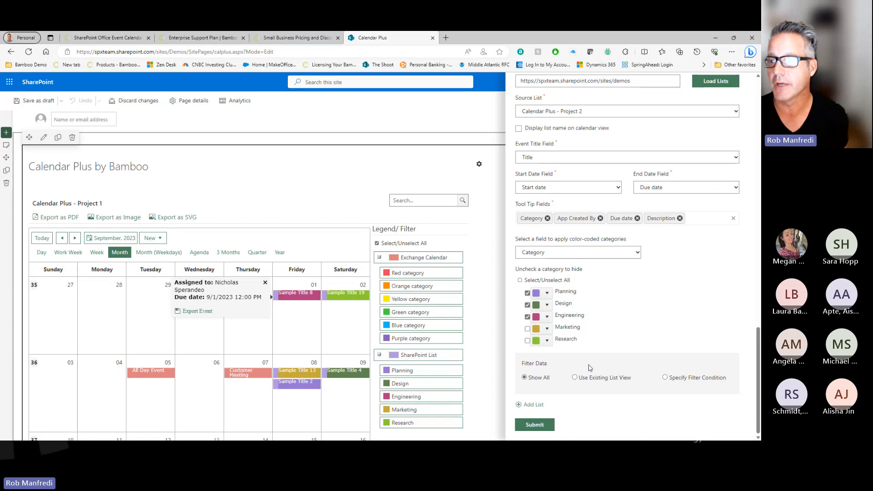
# - Examine the calendar view settings, including the starting day and week numbering options, and the legend settings
pyautogui.scroll(10, 656, 319)
pyautogui.scroll(8, 656, 319)
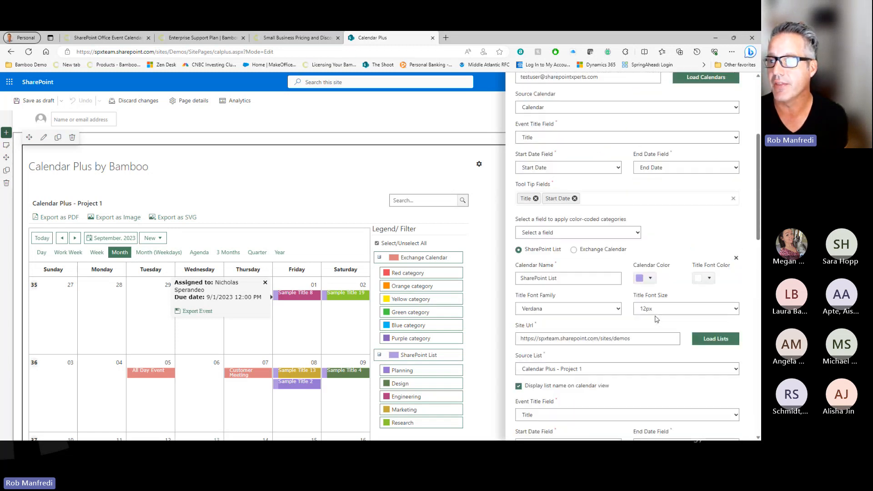
pyautogui.click(611, 116)
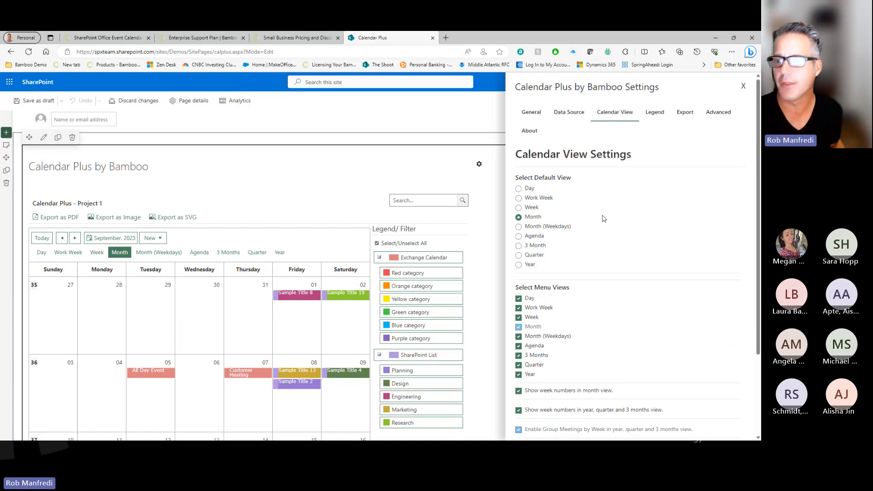
pyautogui.scroll(-2, 544, 218)
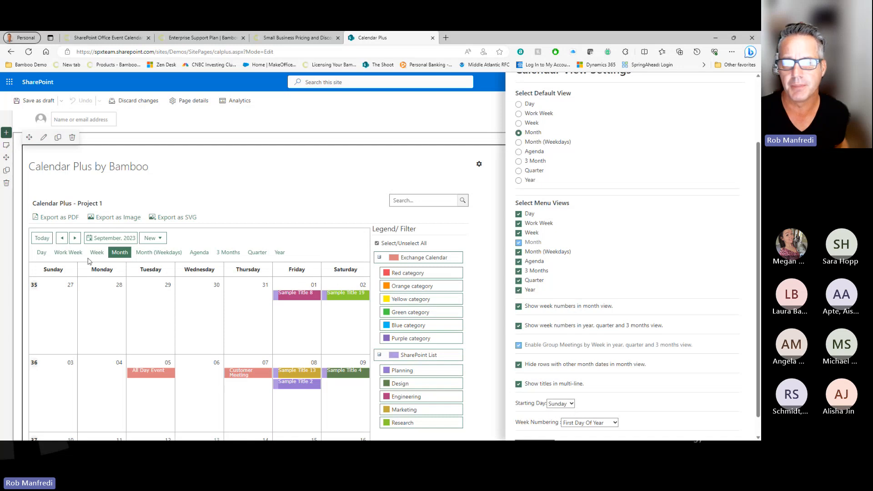
pyautogui.scroll(-1, 514, 269)
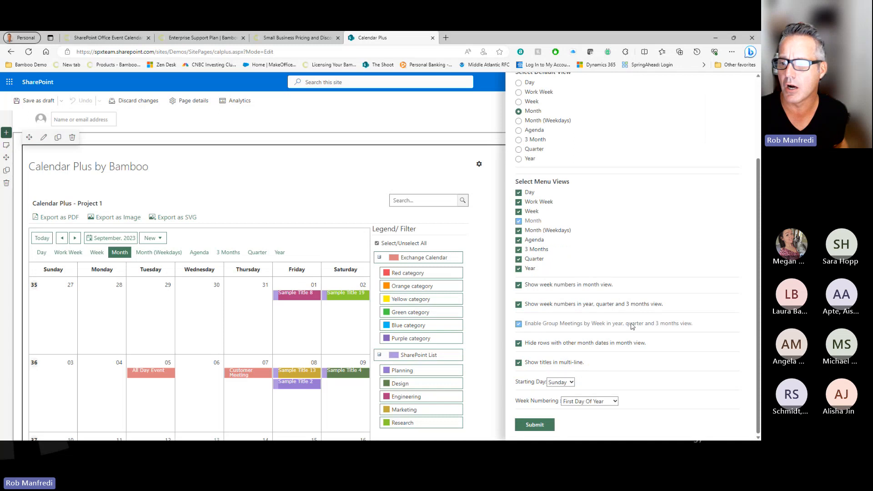
pyautogui.click(569, 385)
pyautogui.click(569, 384)
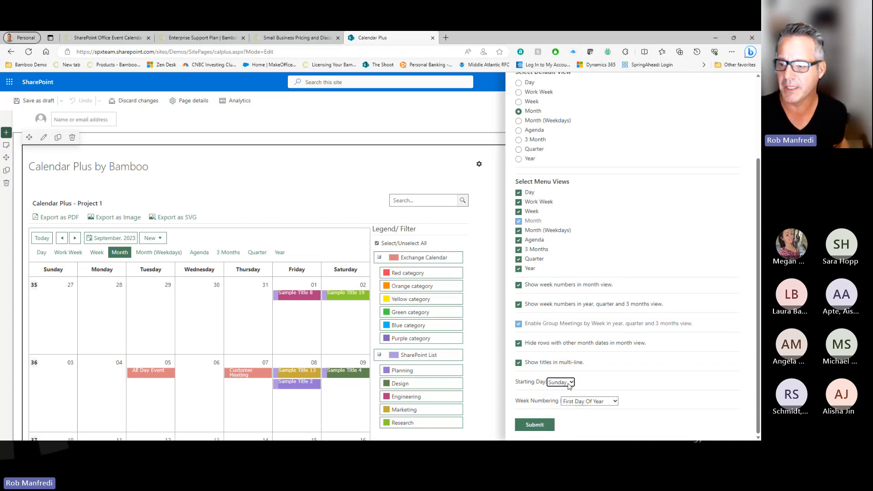
pyautogui.click(589, 402)
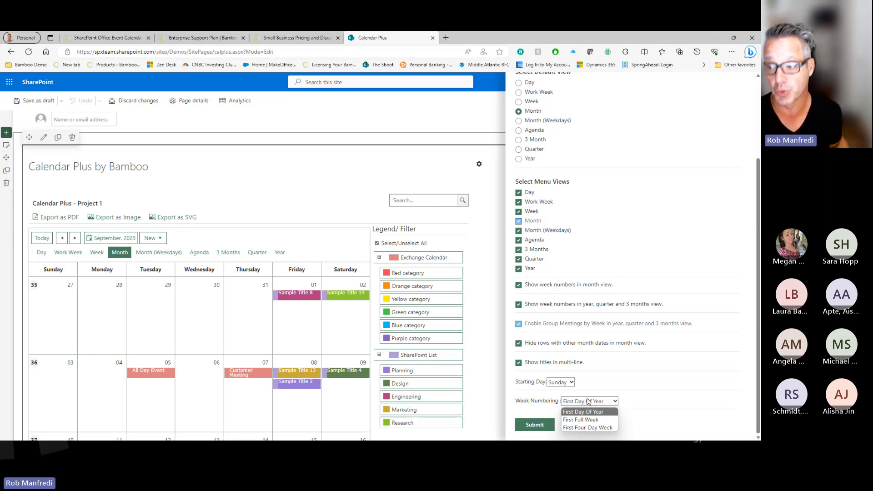
pyautogui.scroll(3, 645, 359)
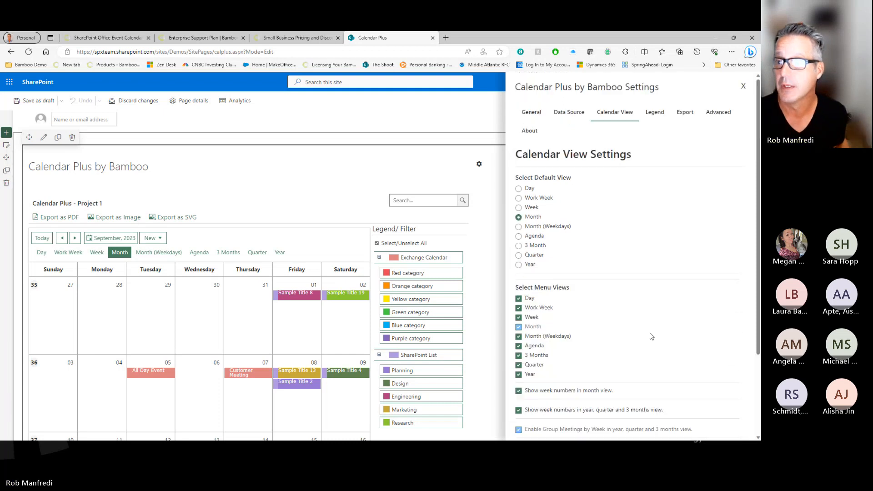
pyautogui.click(651, 116)
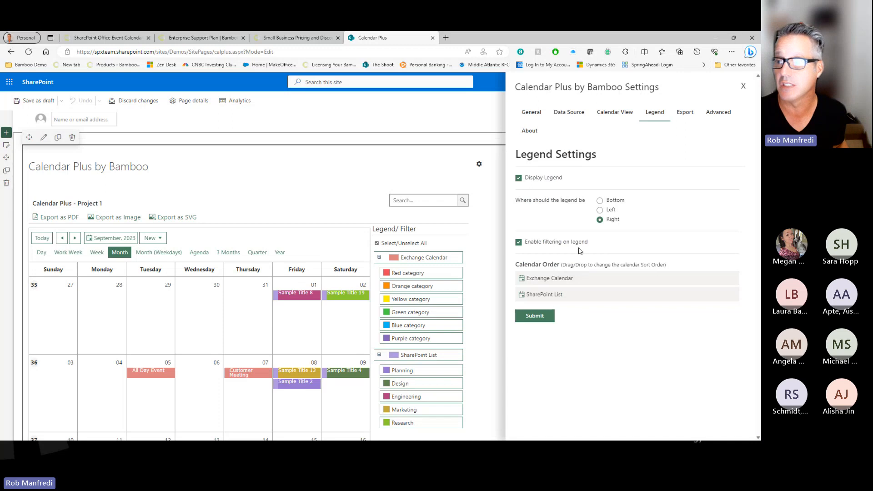
# - Submit the data source settings containing the Project Calendar and republish the page
pyautogui.click(576, 114)
pyautogui.scroll(-6, 638, 257)
pyautogui.scroll(-6, 638, 257)
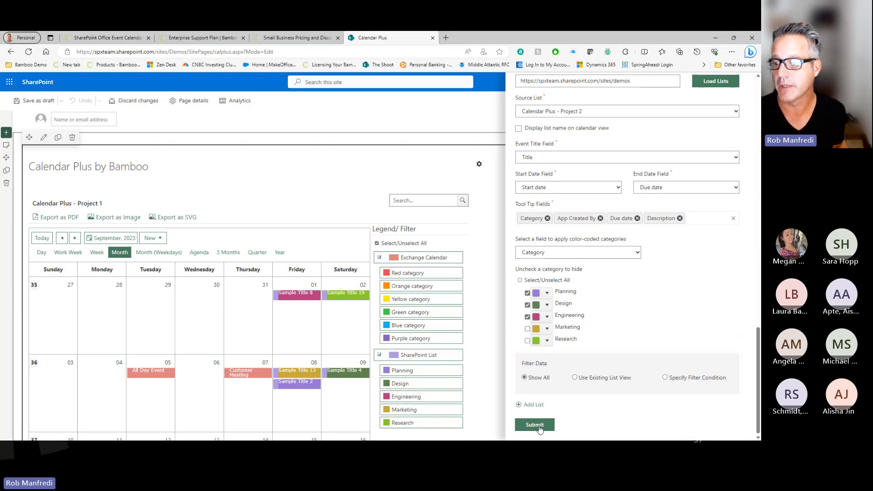
pyautogui.click(552, 423)
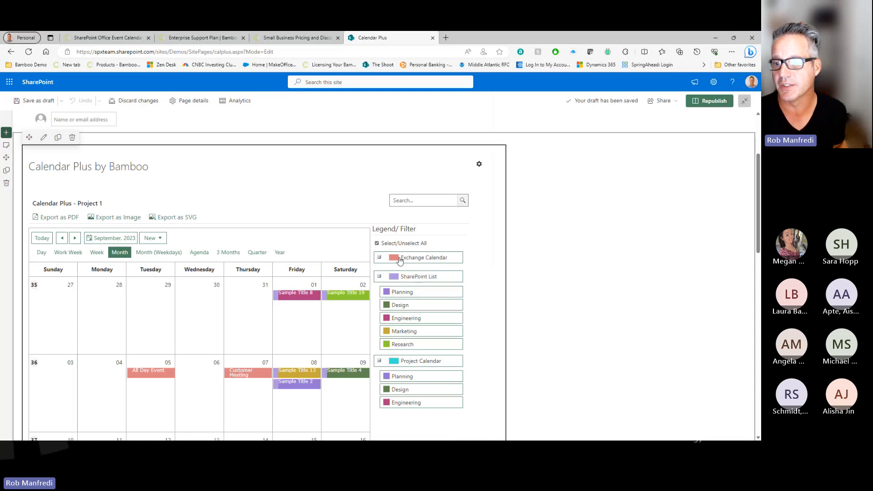
pyautogui.click(711, 100)
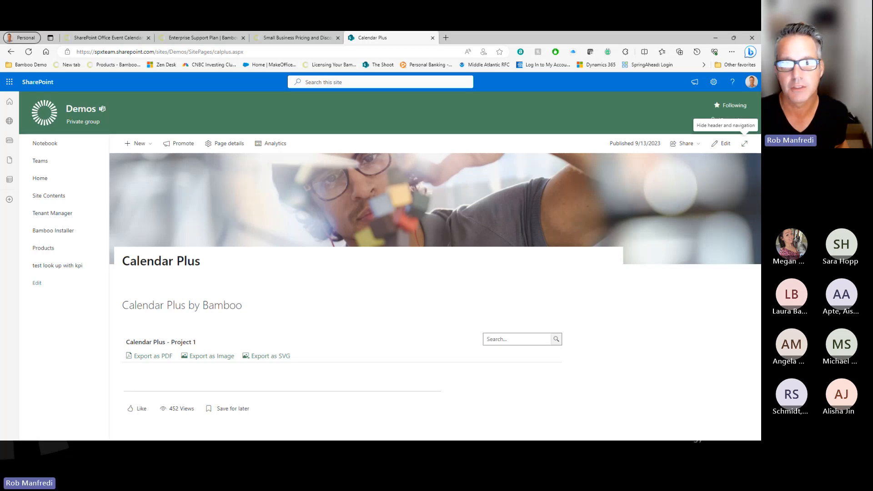
# - Reload the published page and examine the September 2023 calendar, its legend and the September 7 Customer Meeting event's tool tip
pyautogui.press('F5')
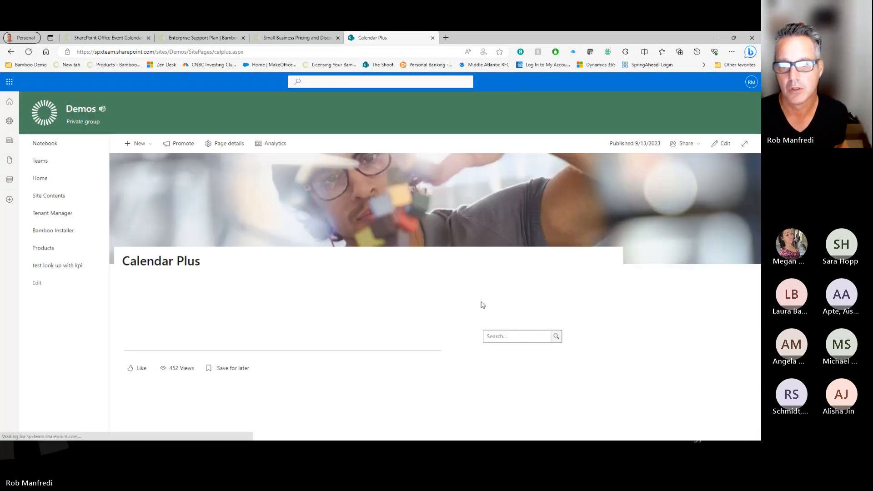
pyautogui.scroll(-4, 483, 305)
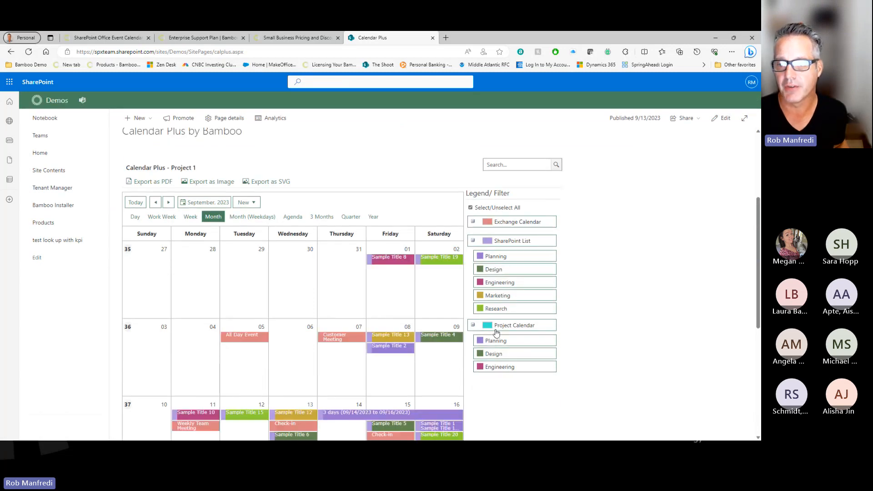
pyautogui.scroll(-1, 576, 324)
pyautogui.scroll(-2, 577, 324)
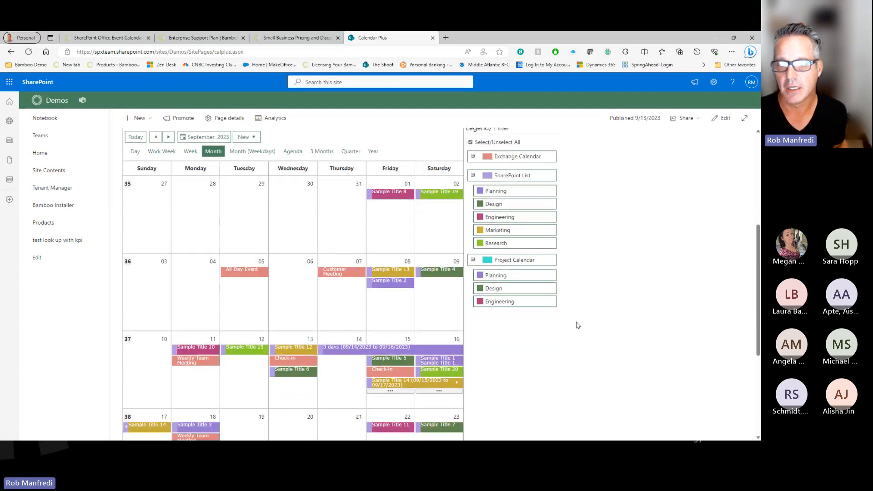
pyautogui.scroll(-3, 576, 325)
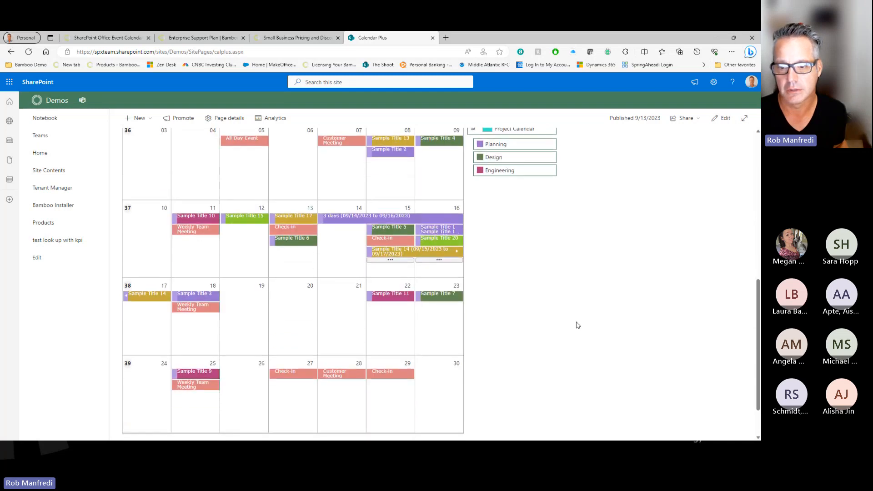
pyautogui.scroll(3, 576, 325)
pyautogui.scroll(2, 576, 325)
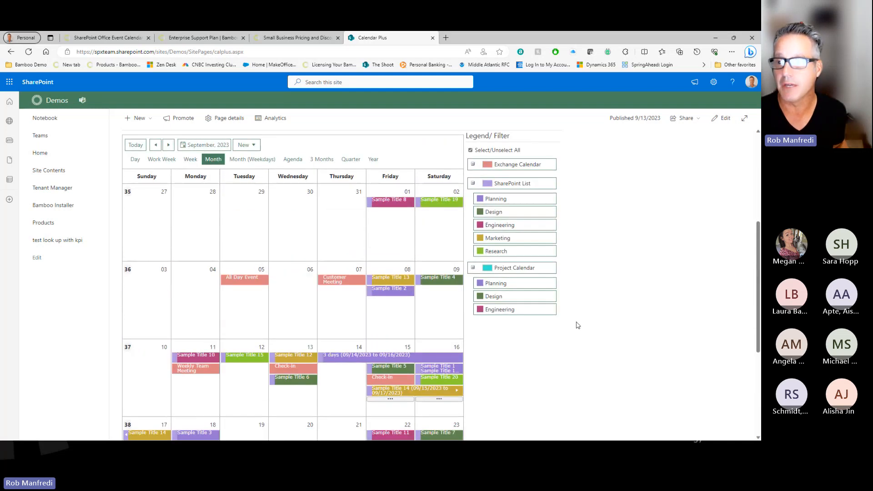
pyautogui.scroll(-2, 571, 174)
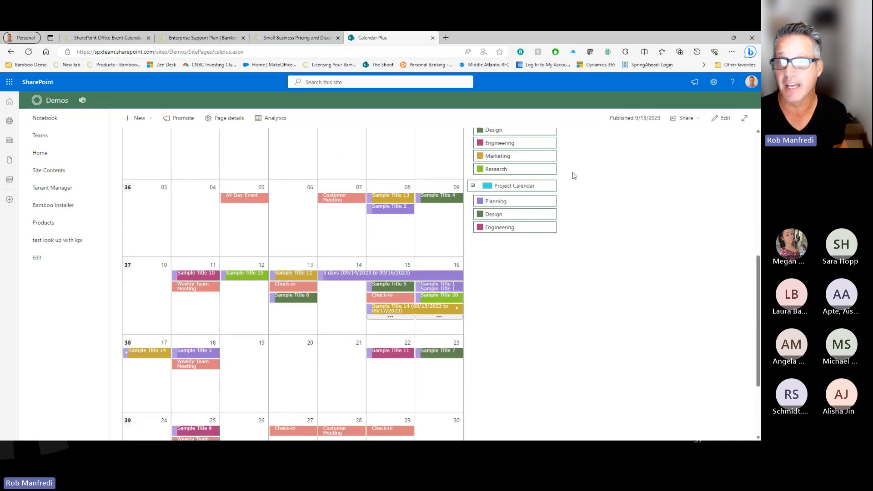
pyautogui.moveTo(227, 203)
pyautogui.moveTo(332, 198)
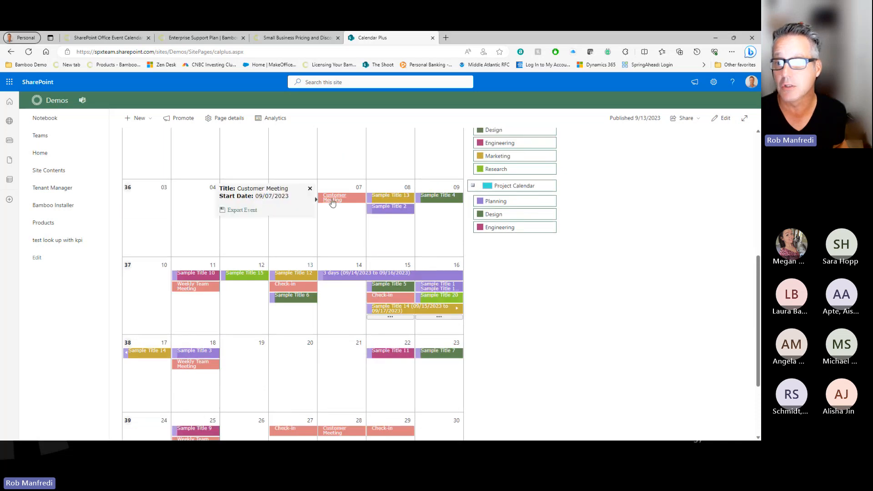
# - Examine the September 2023 calendar and toggle the Project Calendar source in the legend off and back on
pyautogui.moveTo(368, 201)
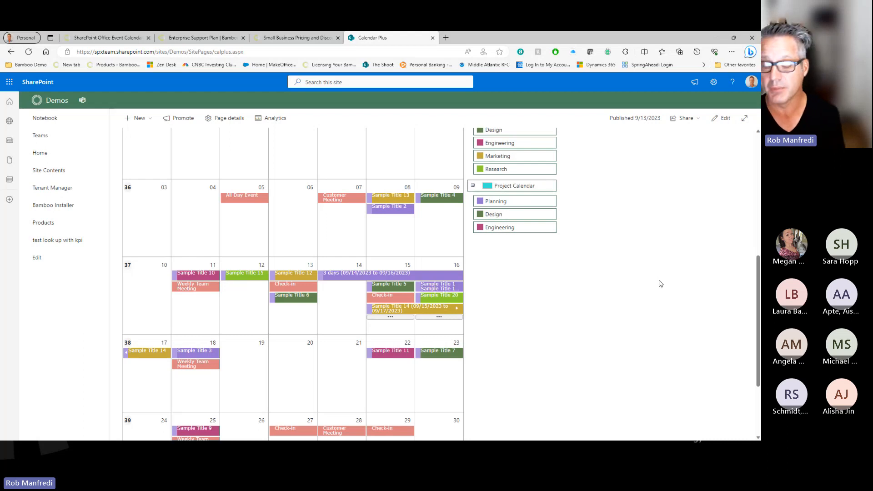
pyautogui.scroll(-2, 588, 323)
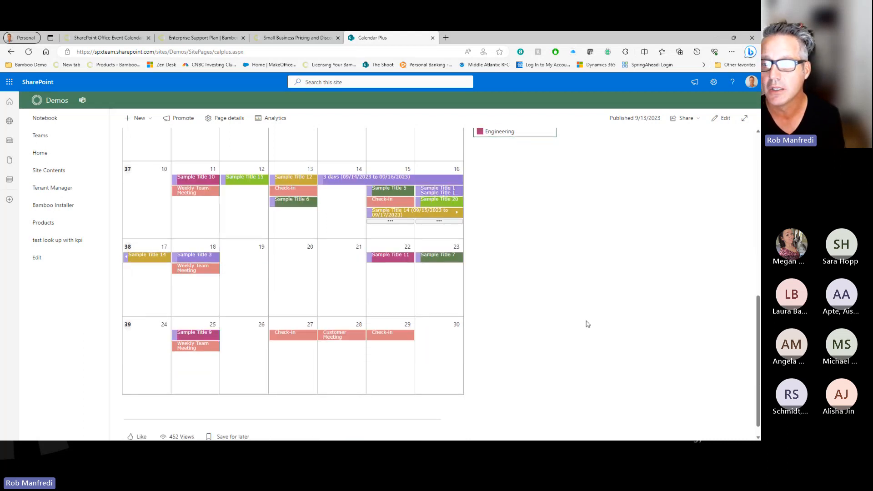
pyautogui.scroll(5, 586, 323)
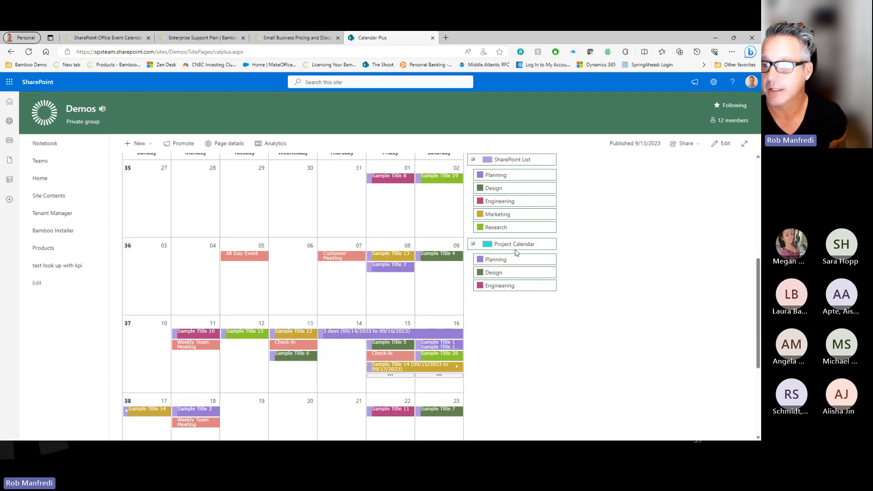
pyautogui.click(514, 245)
pyautogui.click(515, 245)
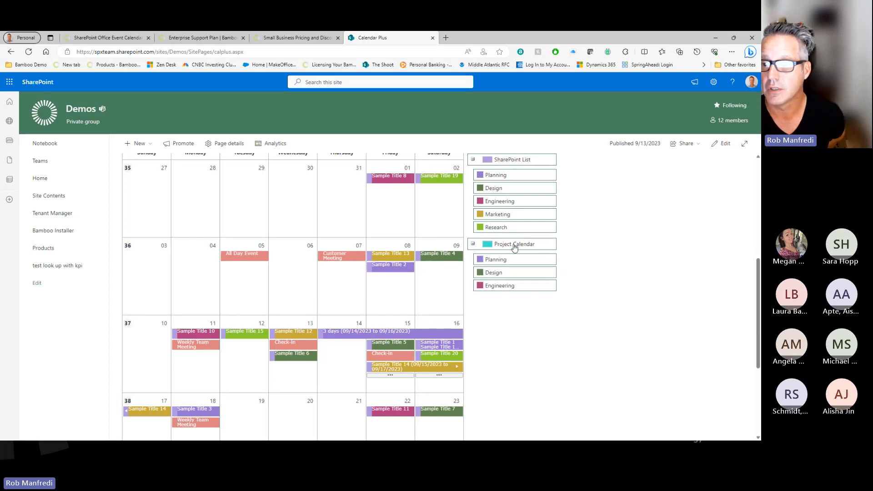
pyautogui.scroll(3, 591, 234)
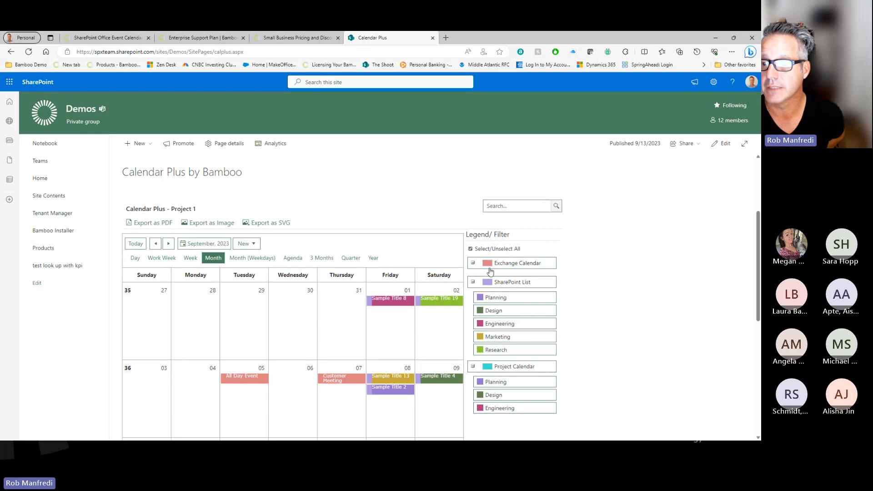
# - Unselect all legend sources except the Project Calendar and go back to July 2023 to check its events
pyautogui.click(470, 249)
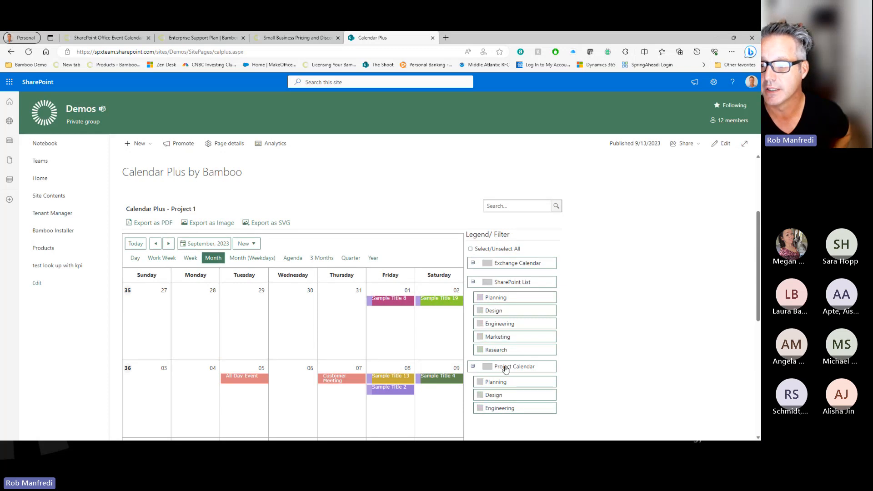
pyautogui.click(158, 247)
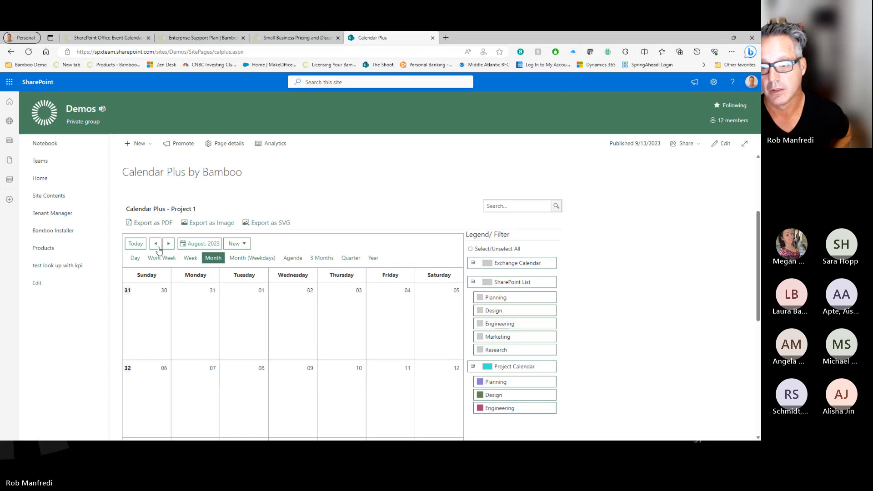
pyautogui.click(157, 246)
pyautogui.scroll(-5, 283, 257)
pyautogui.scroll(3, 284, 259)
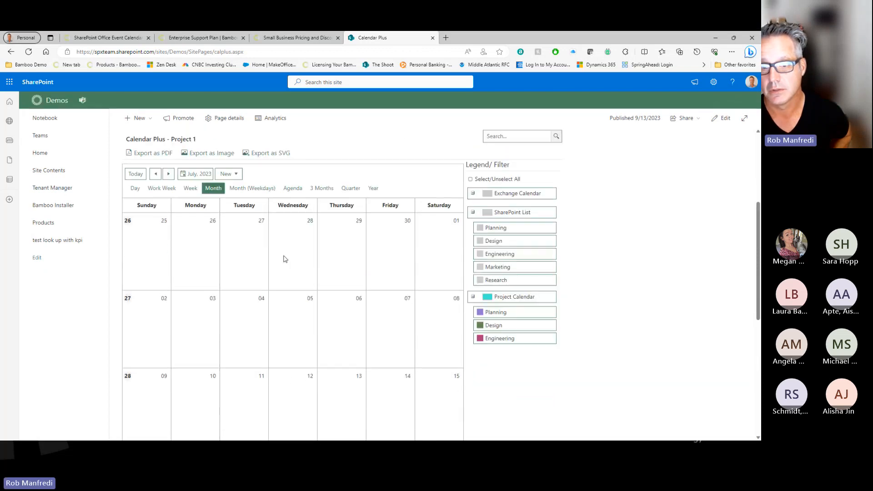
# - Reselect all calendar sources in the legend filter
pyautogui.click(471, 180)
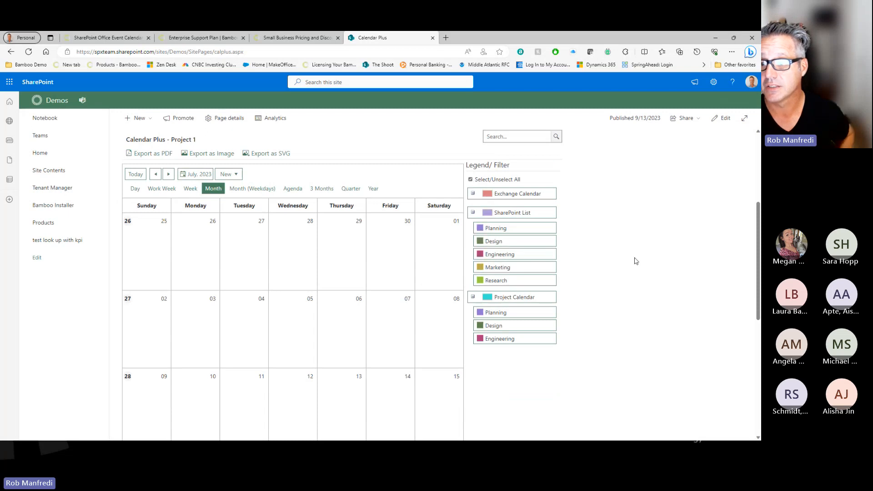
pyautogui.click(235, 174)
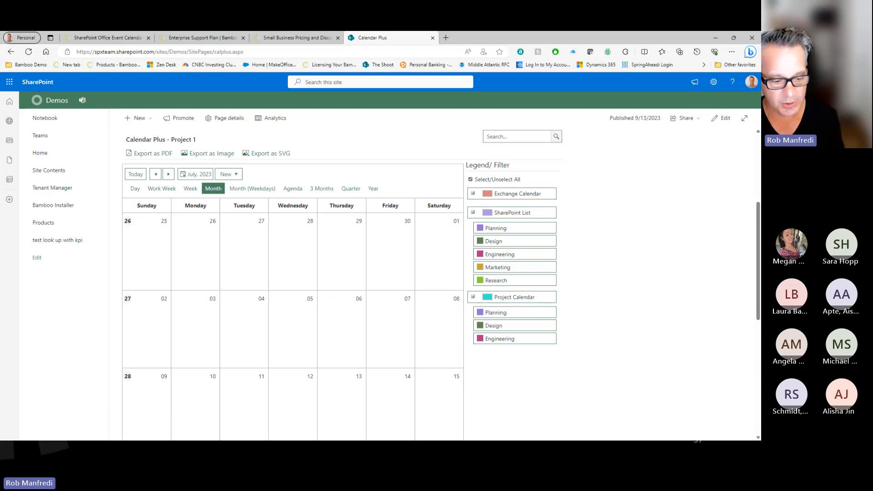
pyautogui.click(97, 451)
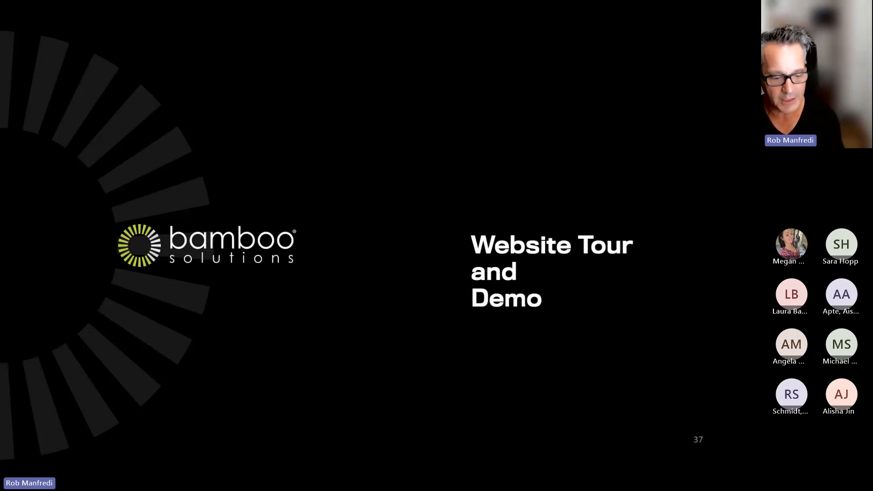
pyautogui.press('Right')
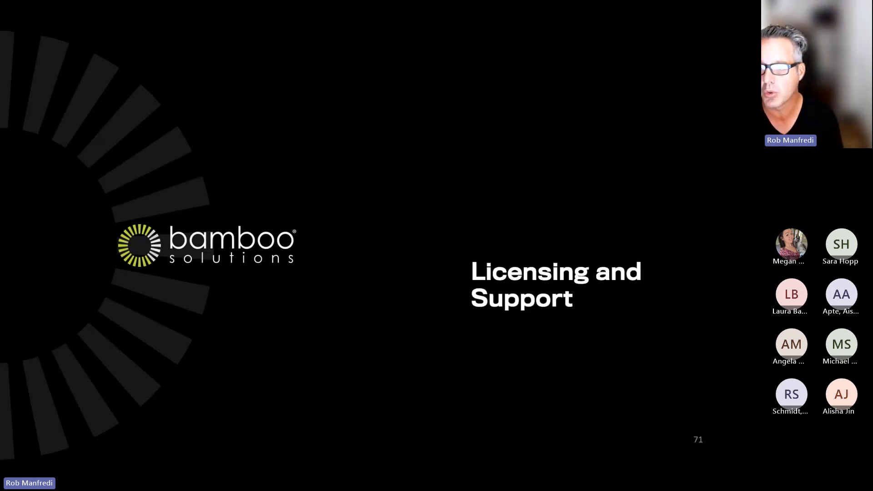
pyautogui.press('Right')
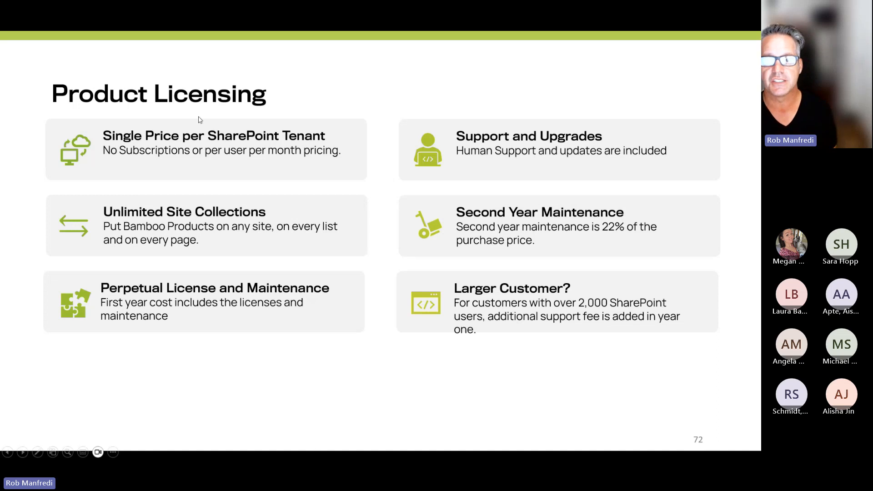